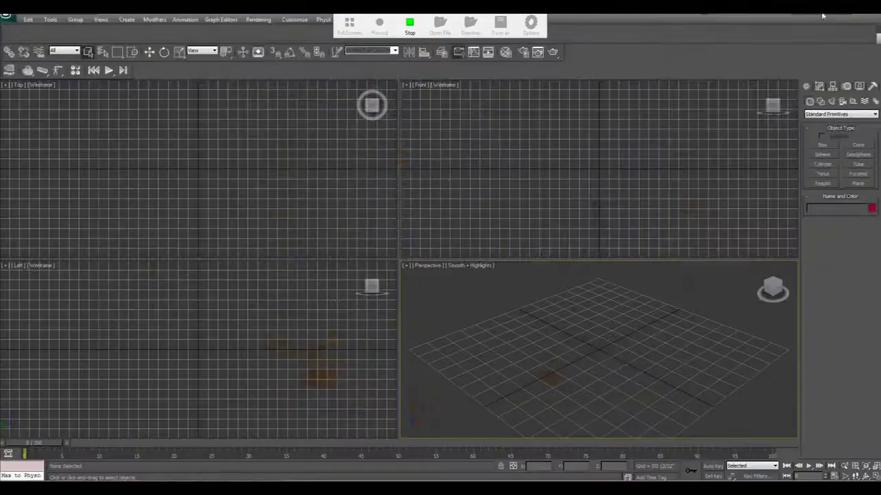
Create a large upright plane in the Front view and maximize the Perspective viewport
{"action": "left_click", "coordinate": [858, 183]}
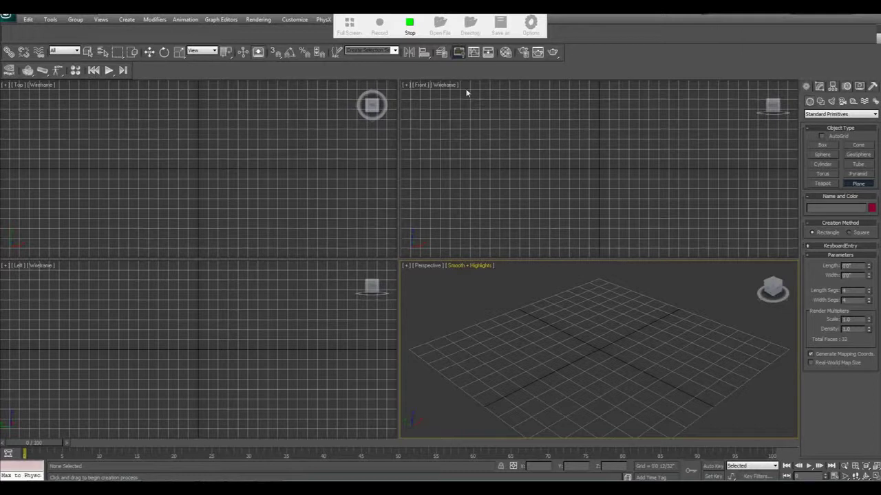
{"action": "left_click_drag", "start_coordinate": [468, 89], "coordinate": [727, 253]}
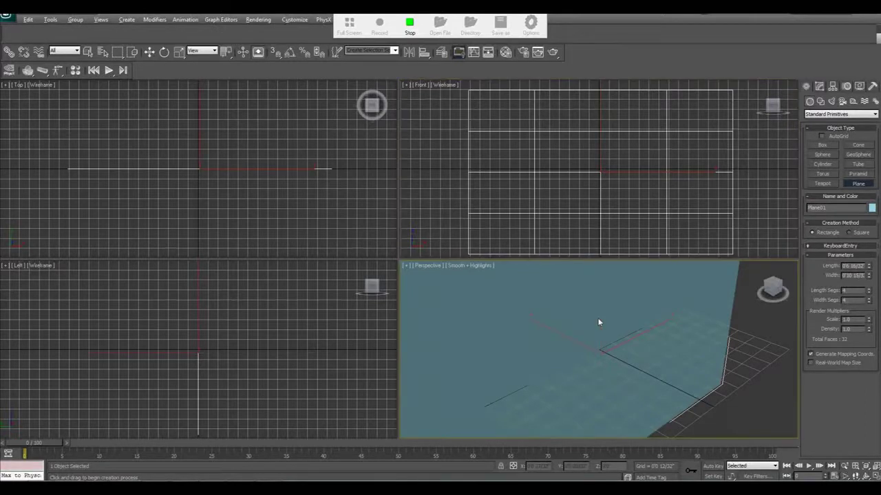
{"action": "key", "text": "alt+w"}
{"action": "middle_click_drag", "start_coordinate": [566, 305], "coordinate": [491, 273], "text": "alt"}
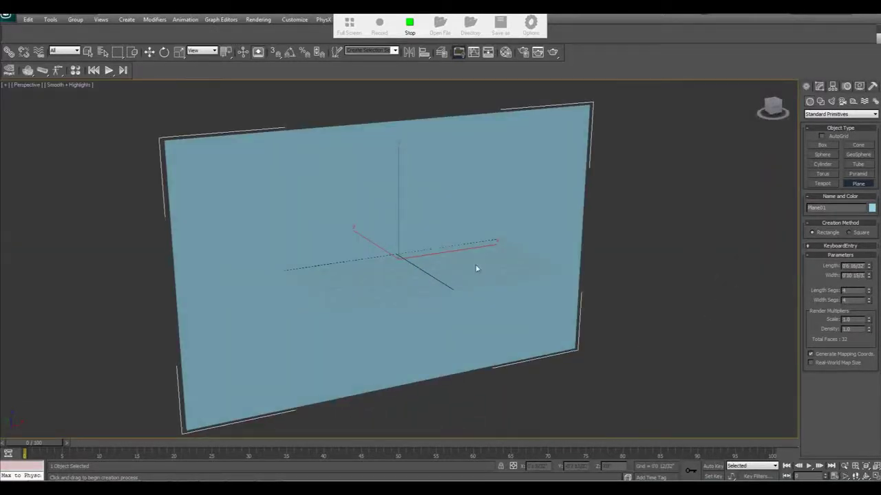
Drag the lobby photo from the reference folder onto the plane and orbit to face it
{"action": "left_click", "coordinate": [32, 468]}
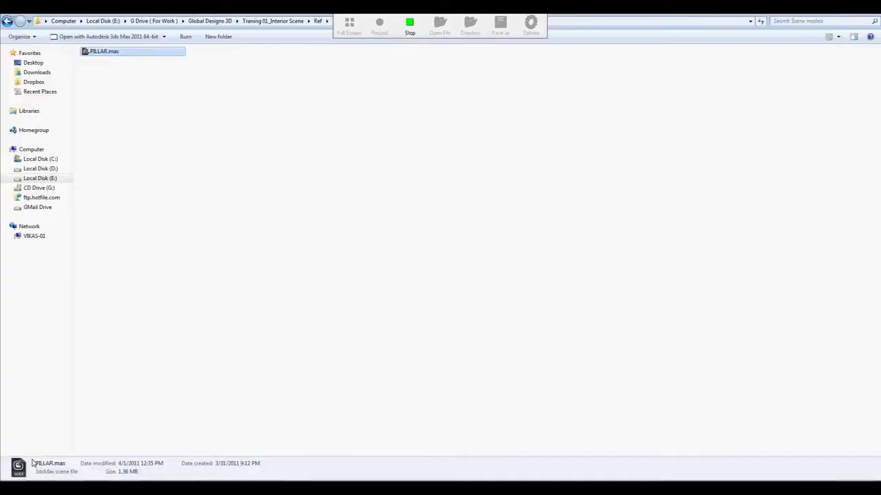
{"action": "key", "text": "alt+Tab"}
{"action": "left_click", "coordinate": [329, 118]}
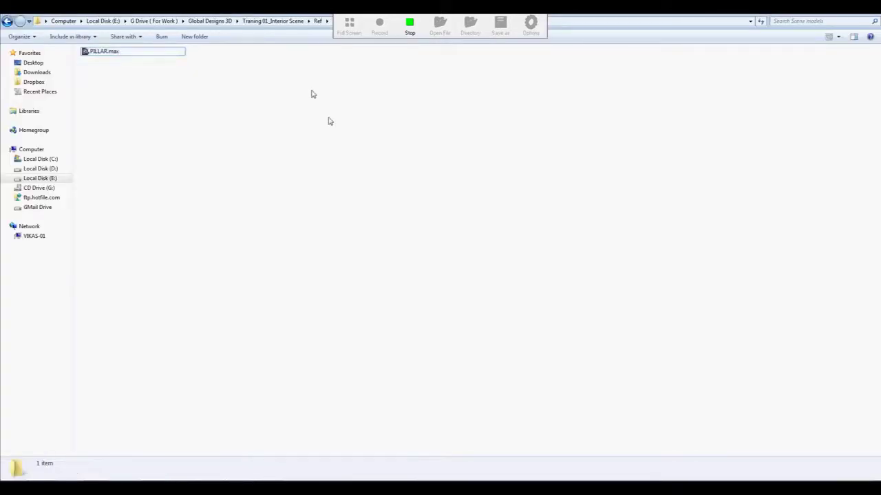
{"action": "key", "text": "BackSpace"}
{"action": "key", "text": "alt+Tab"}
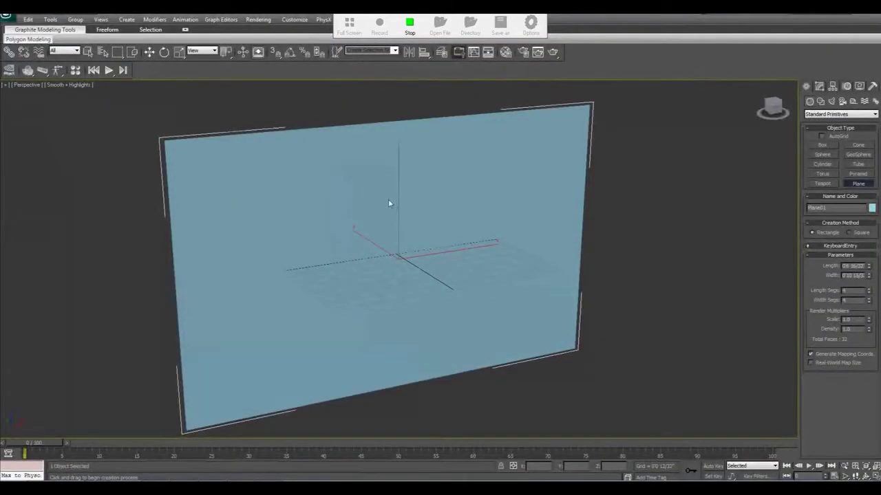
{"action": "left_click_drag", "start_coordinate": [328, 165], "coordinate": [393, 203]}
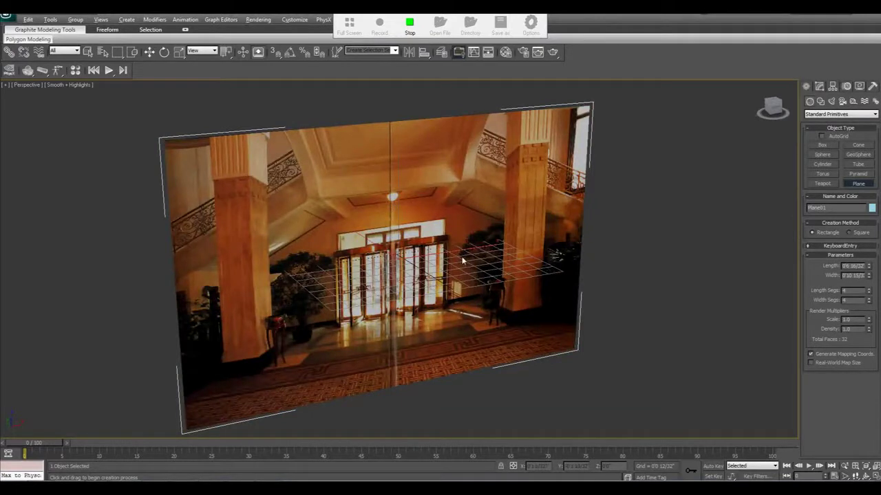
{"action": "middle_click_drag", "start_coordinate": [394, 205], "coordinate": [450, 246], "text": "alt"}
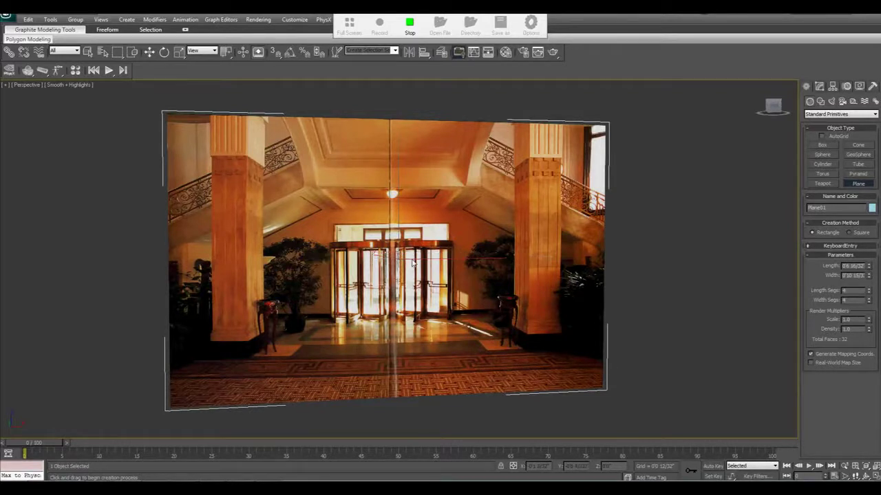
{"action": "middle_click_drag", "start_coordinate": [413, 260], "coordinate": [447, 249], "text": "alt"}
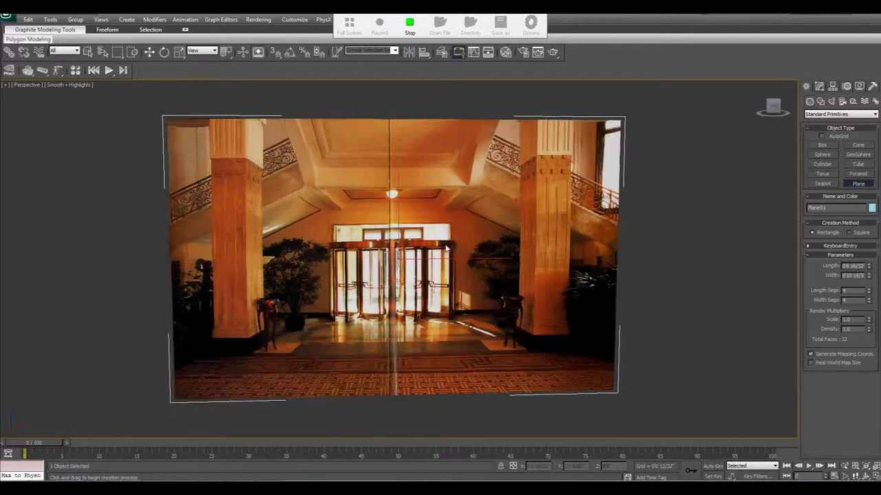
Add a UVW Map modifier to the plane and start Bitmap Fit
{"action": "left_click", "coordinate": [819, 86]}
{"action": "left_click", "coordinate": [835, 110]}
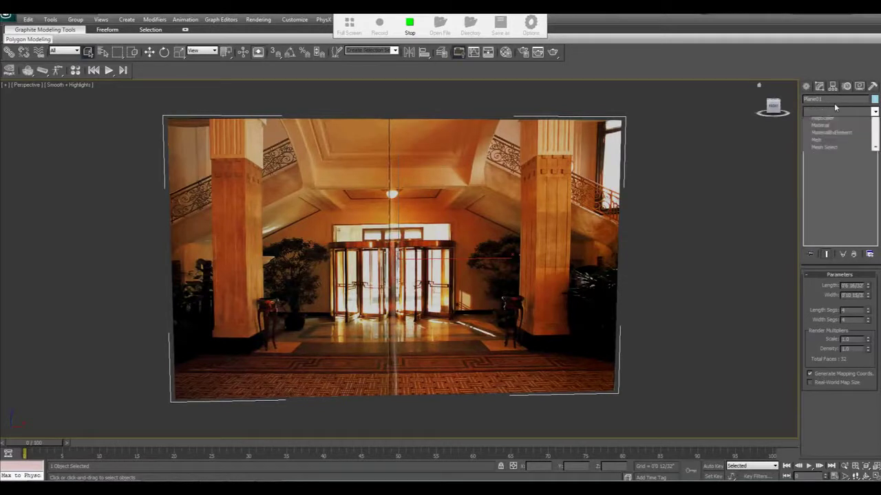
{"action": "key", "text": "u"}
{"action": "key", "text": "v"}
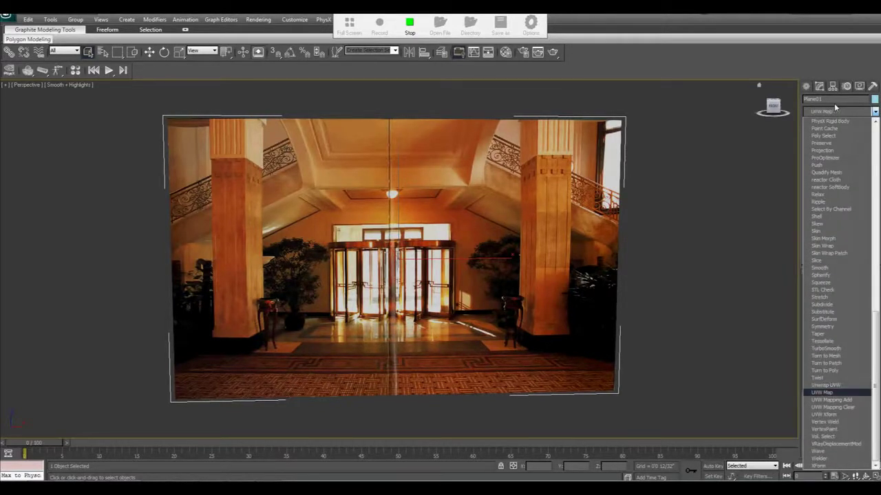
{"action": "key", "text": "Return"}
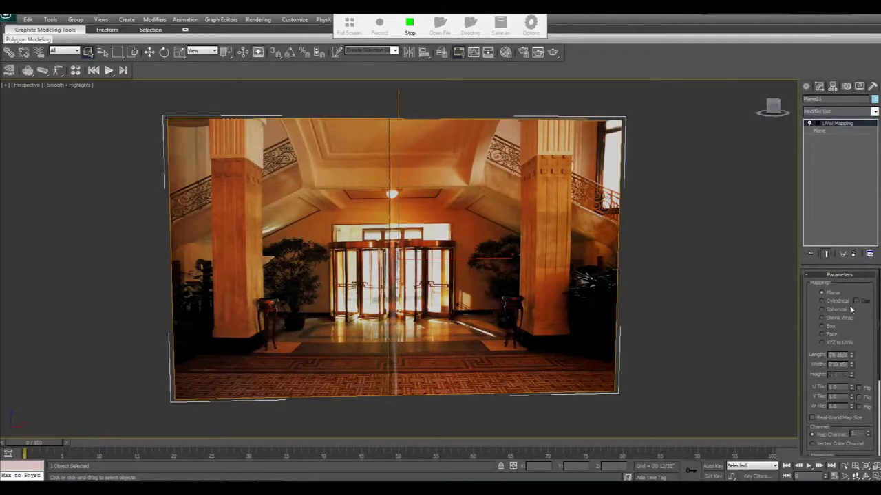
{"action": "left_click_drag", "start_coordinate": [867, 344], "coordinate": [865, 268]}
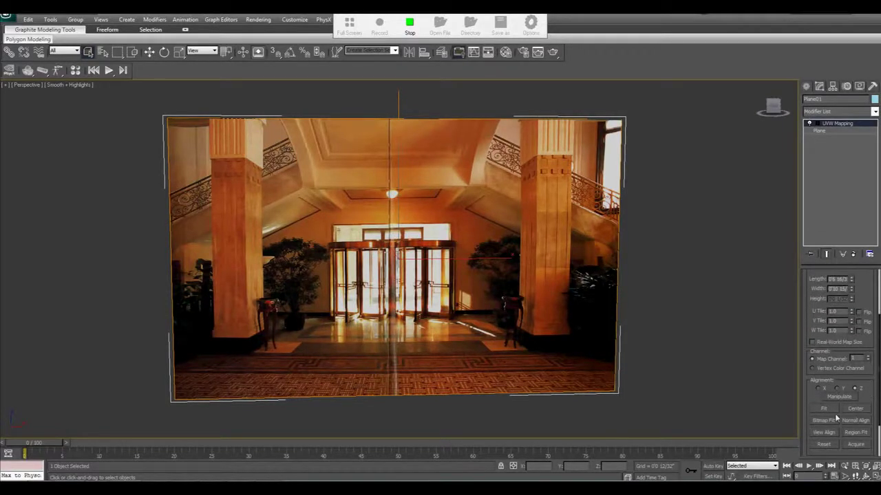
{"action": "left_click", "coordinate": [816, 417]}
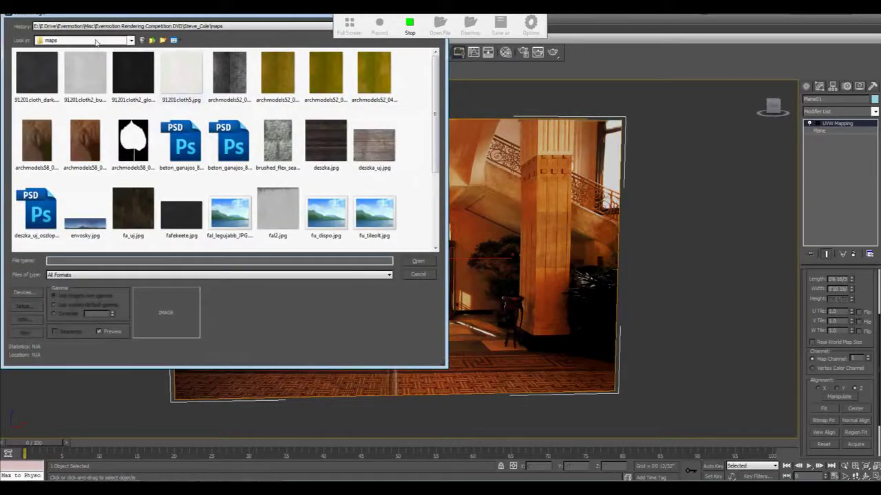
Browse through Global Designs 3D and Traning 01_Interior Scene to the Ref folder on E:, then pick the lobby image
{"action": "left_click", "coordinate": [90, 40]}
{"action": "scroll", "coordinate": [97, 81], "scroll_direction": "up", "scroll_amount": 2}
{"action": "scroll", "coordinate": [97, 81], "scroll_direction": "up", "scroll_amount": 2}
{"action": "scroll", "coordinate": [89, 79], "scroll_direction": "up", "scroll_amount": 1}
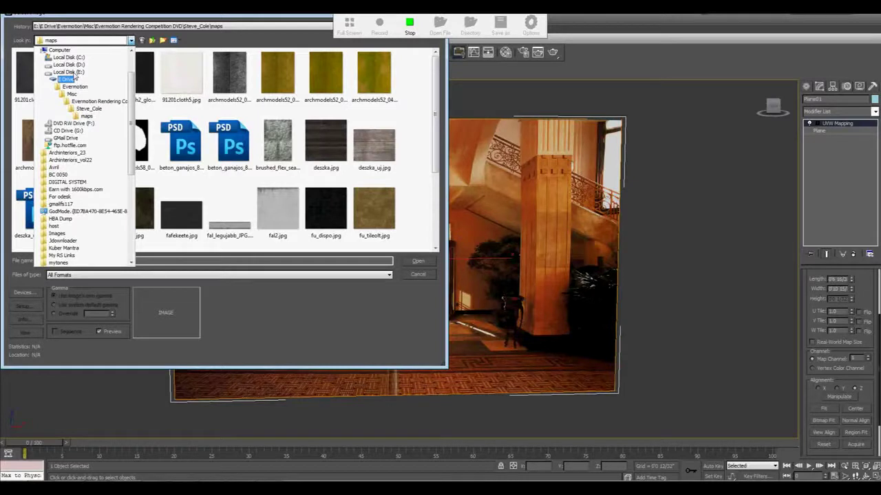
{"action": "left_click", "coordinate": [65, 80]}
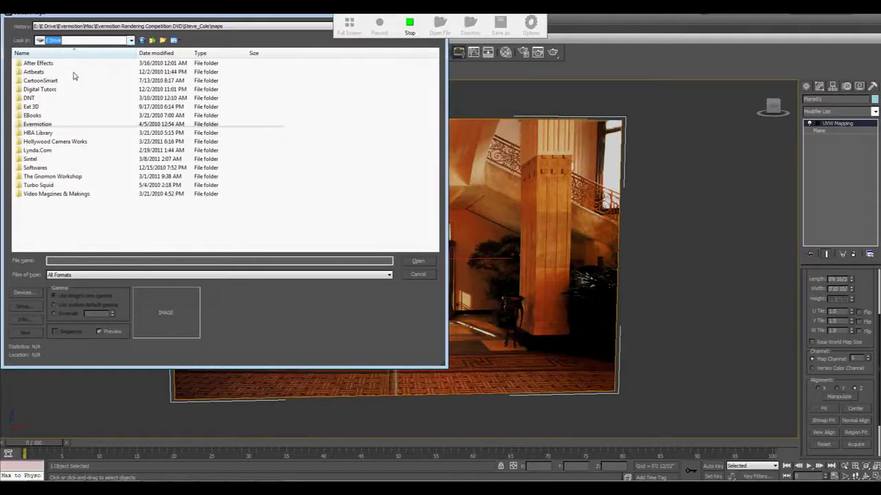
{"action": "left_click", "coordinate": [101, 41]}
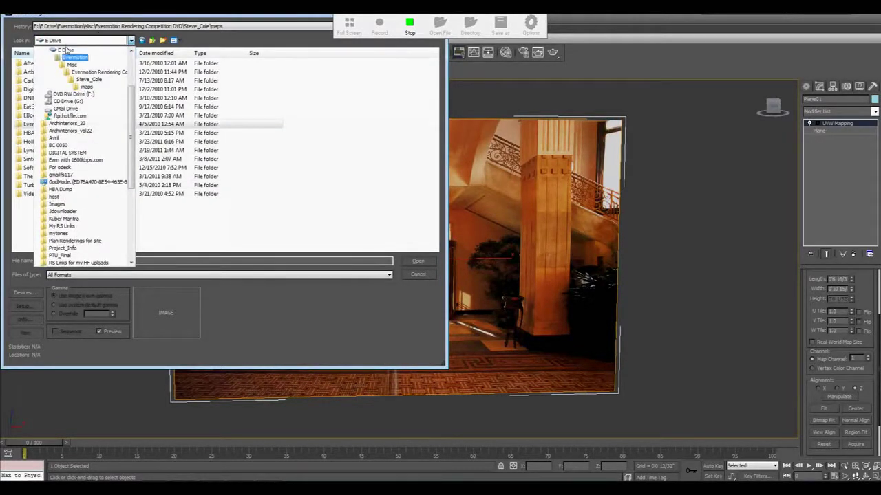
{"action": "scroll", "coordinate": [67, 48], "scroll_direction": "up", "scroll_amount": 1}
{"action": "left_click", "coordinate": [65, 64]}
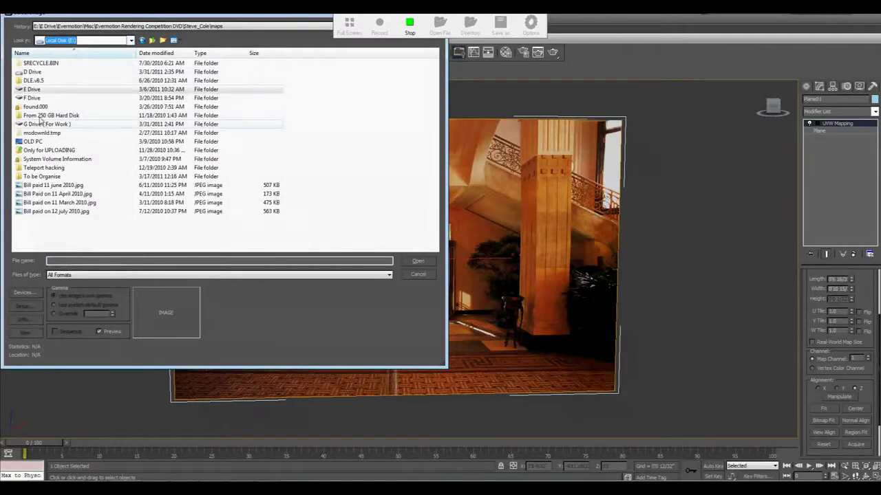
{"action": "double_click", "coordinate": [40, 122]}
{"action": "double_click", "coordinate": [40, 71]}
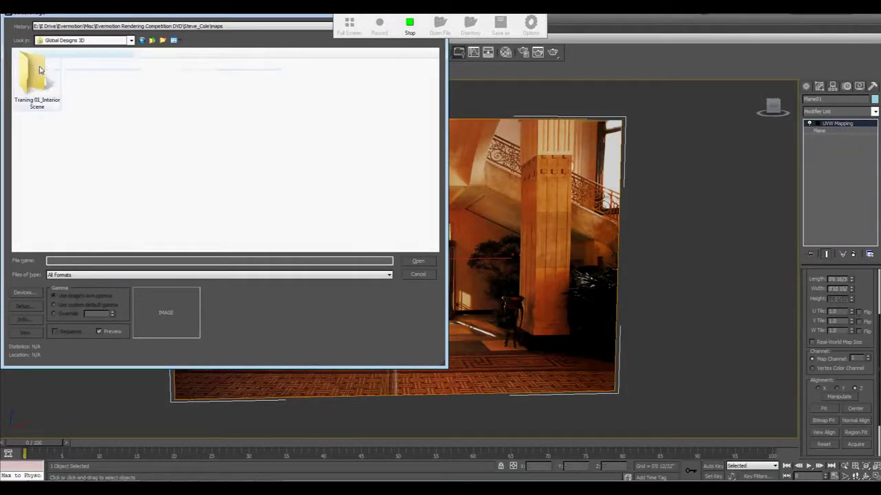
{"action": "double_click", "coordinate": [40, 72]}
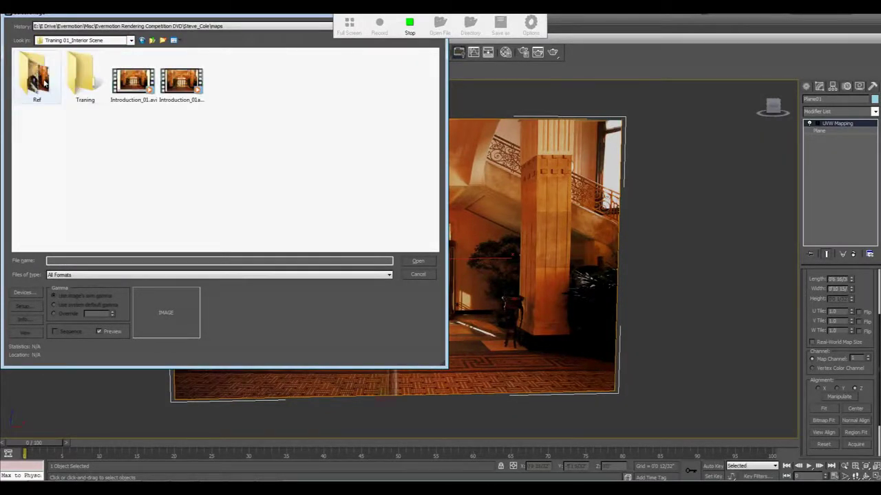
{"action": "double_click", "coordinate": [41, 79]}
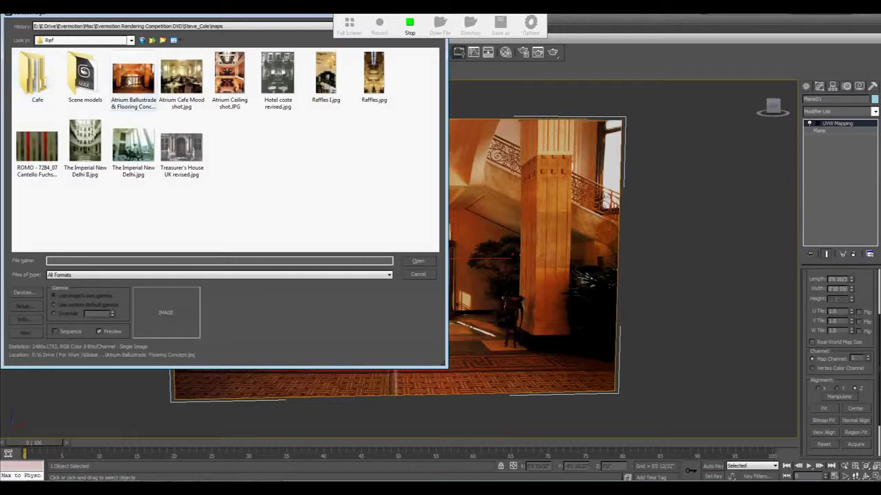
{"action": "double_click", "coordinate": [134, 78]}
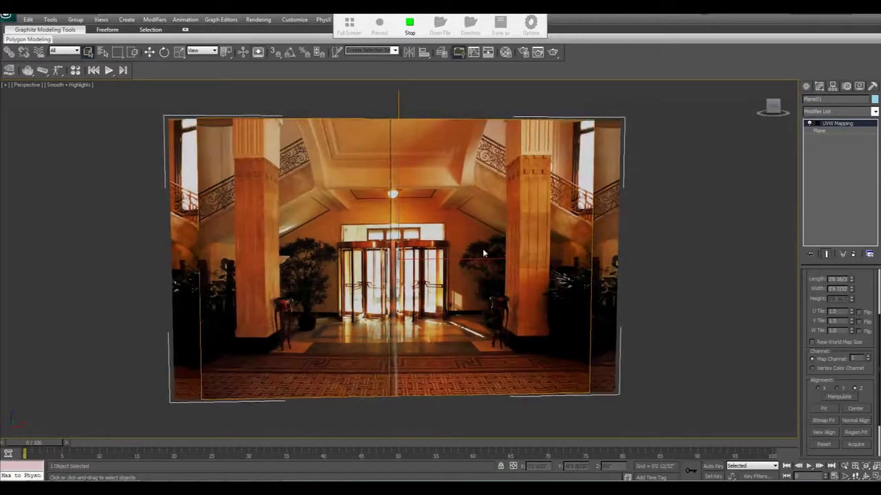
Narrow Plane01's width to about 0'9" and switch to the Front view
{"action": "left_click", "coordinate": [823, 130]}
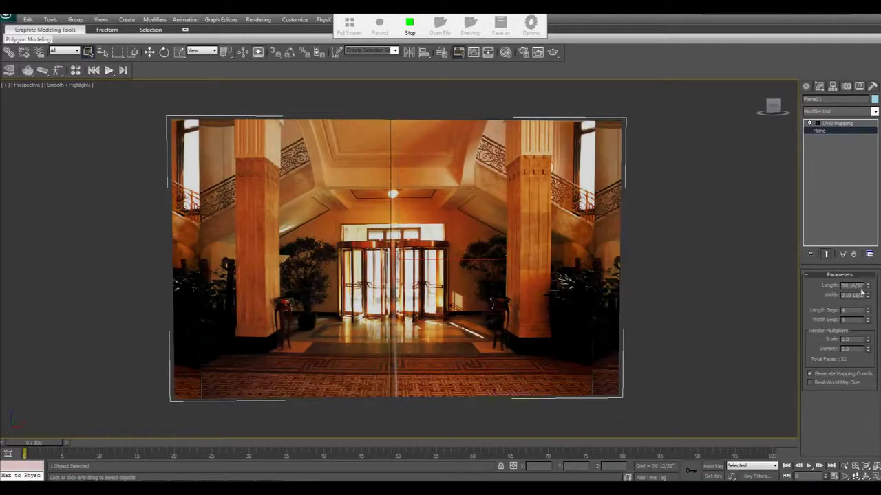
{"action": "left_click_drag", "start_coordinate": [861, 294], "coordinate": [860, 294]}
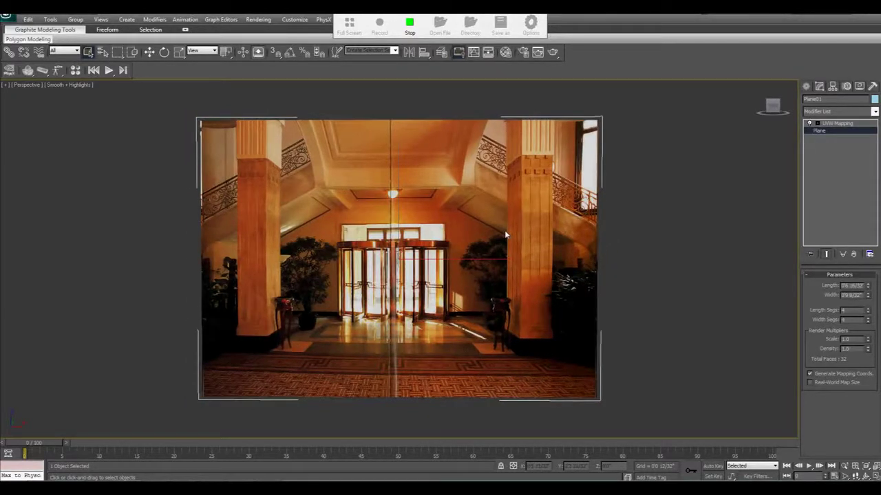
{"action": "key", "text": "f"}
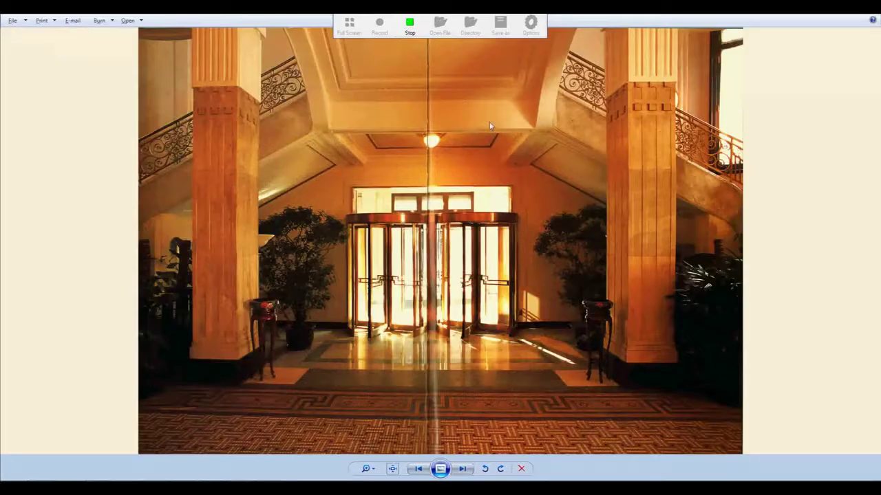
Return to 3ds Max and pan to centre the lobby-photo plane
{"action": "key", "text": "alt+Tab"}
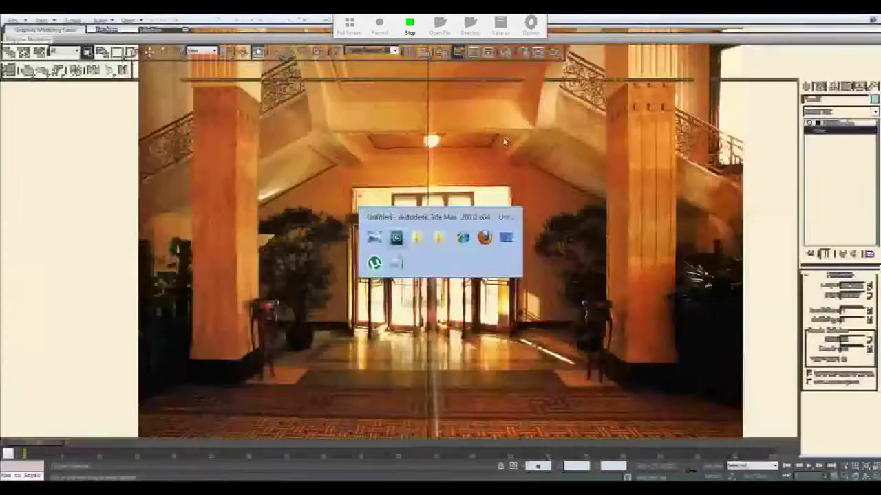
{"action": "middle_click_drag", "start_coordinate": [376, 173], "coordinate": [395, 180]}
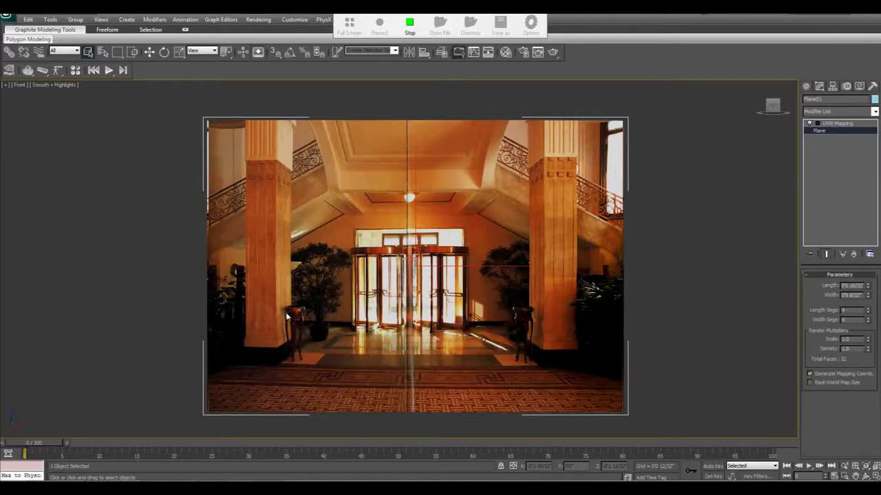
Zoom and pan the view in on the potted plant in the lobby photo
{"action": "middle_click_drag", "start_coordinate": [387, 278], "coordinate": [395, 255]}
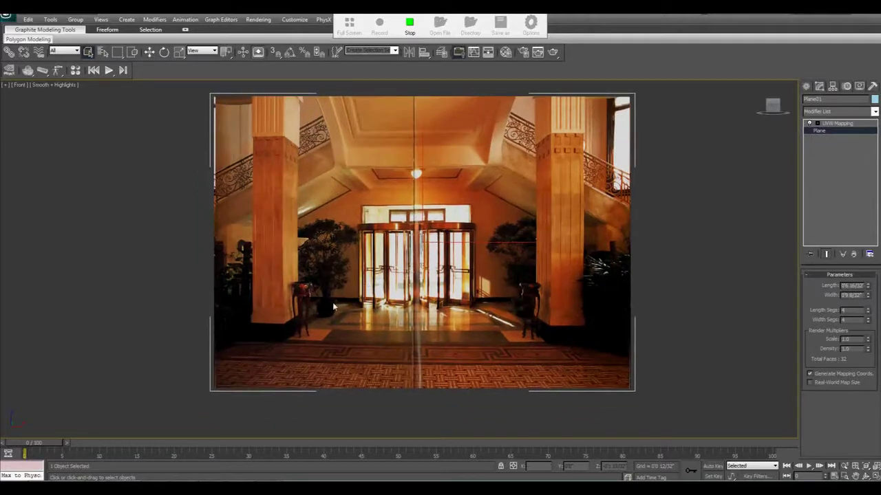
{"action": "scroll", "coordinate": [316, 307], "scroll_direction": "up", "scroll_amount": 2}
{"action": "scroll", "coordinate": [311, 311], "scroll_direction": "up", "scroll_amount": 2}
{"action": "scroll", "coordinate": [325, 302], "scroll_direction": "up", "scroll_amount": 1}
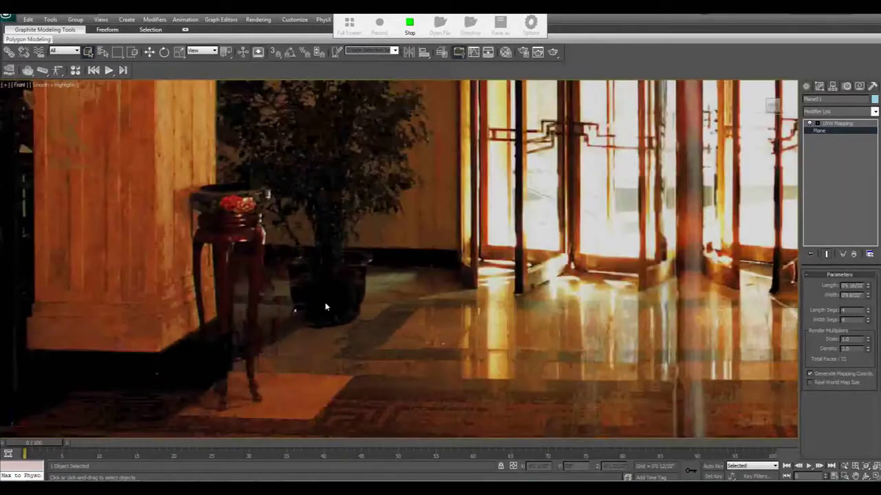
{"action": "scroll", "coordinate": [324, 302], "scroll_direction": "up", "scroll_amount": 1}
{"action": "middle_click_drag", "start_coordinate": [328, 273], "coordinate": [317, 308]}
{"action": "scroll", "coordinate": [321, 307], "scroll_direction": "up", "scroll_amount": 1}
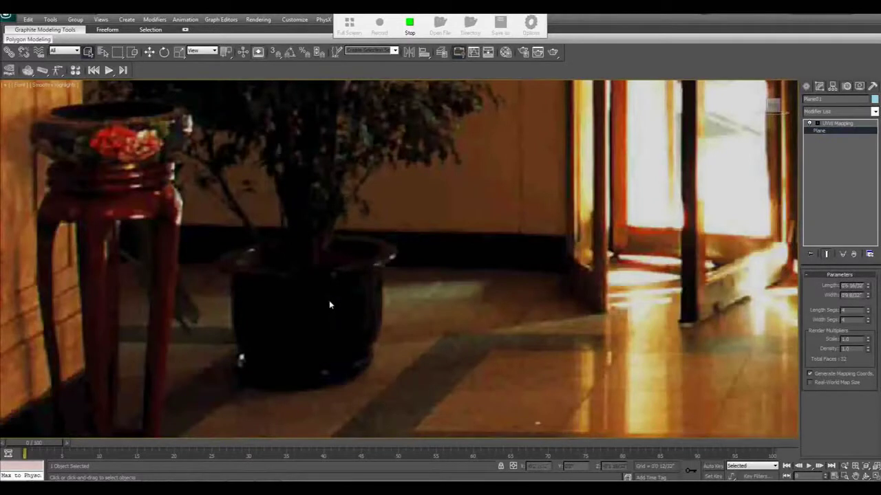
{"action": "scroll", "coordinate": [328, 305], "scroll_direction": "up", "scroll_amount": 1}
{"action": "scroll", "coordinate": [321, 267], "scroll_direction": "up", "scroll_amount": 1}
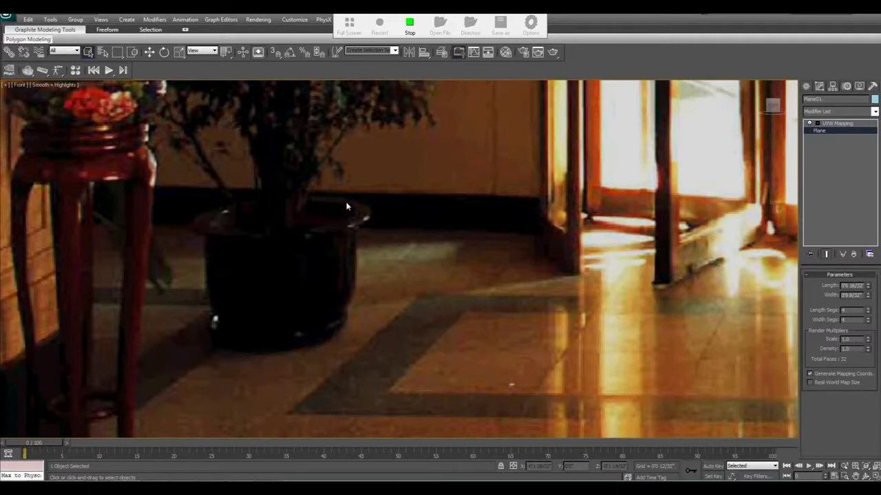
Trace the pot's half profile with a Line spline from the rim down to the base centre
{"action": "left_click", "coordinate": [807, 84]}
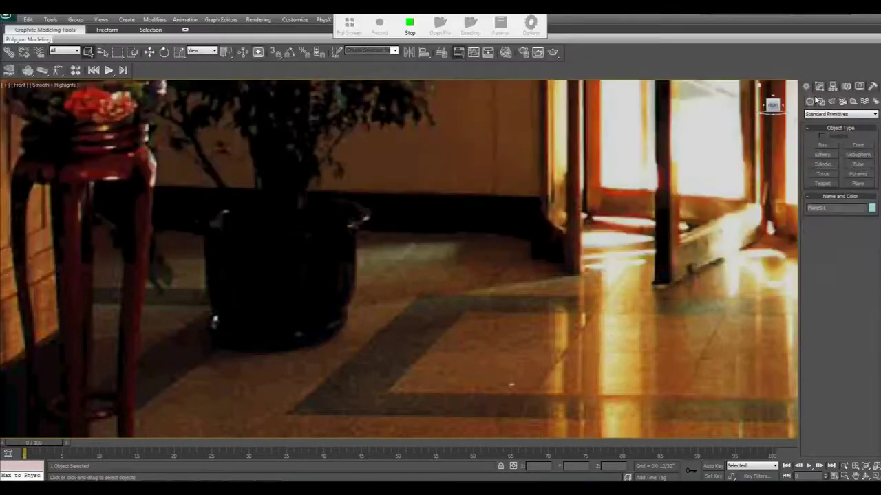
{"action": "left_click", "coordinate": [820, 101]}
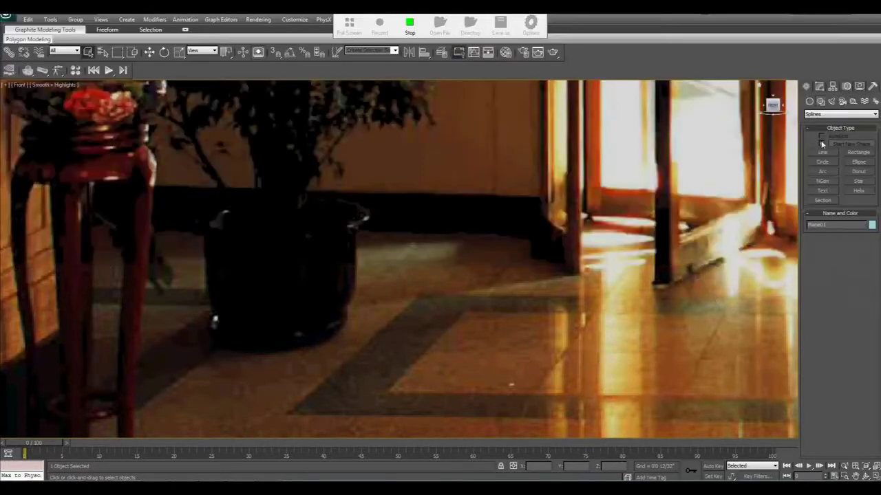
{"action": "left_click", "coordinate": [822, 151]}
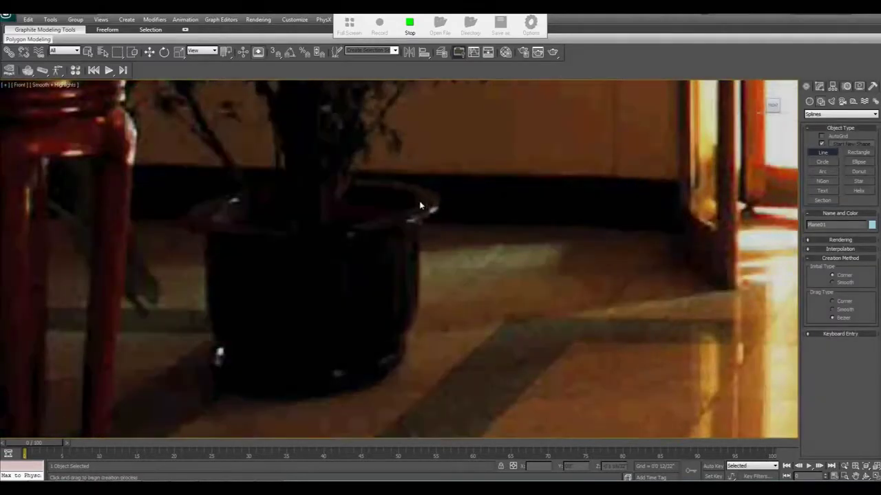
{"action": "left_click", "coordinate": [408, 193]}
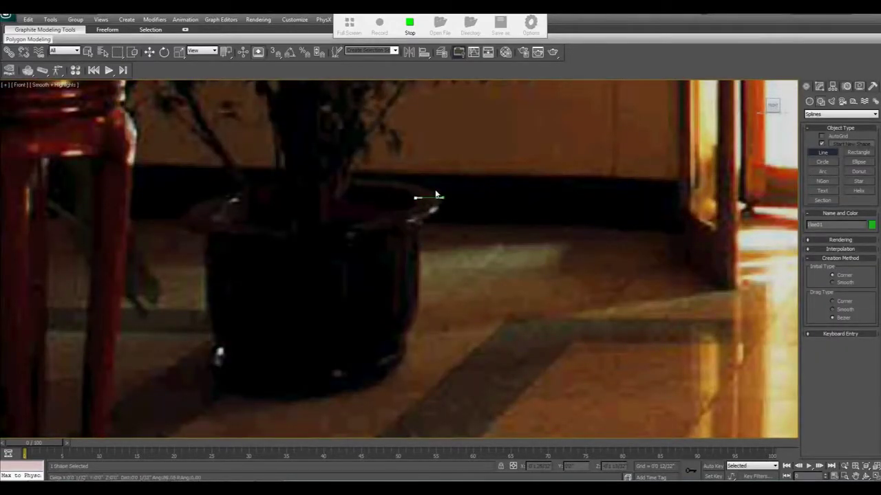
{"action": "left_click", "coordinate": [432, 195]}
{"action": "left_click", "coordinate": [435, 208]}
{"action": "left_click", "coordinate": [412, 205]}
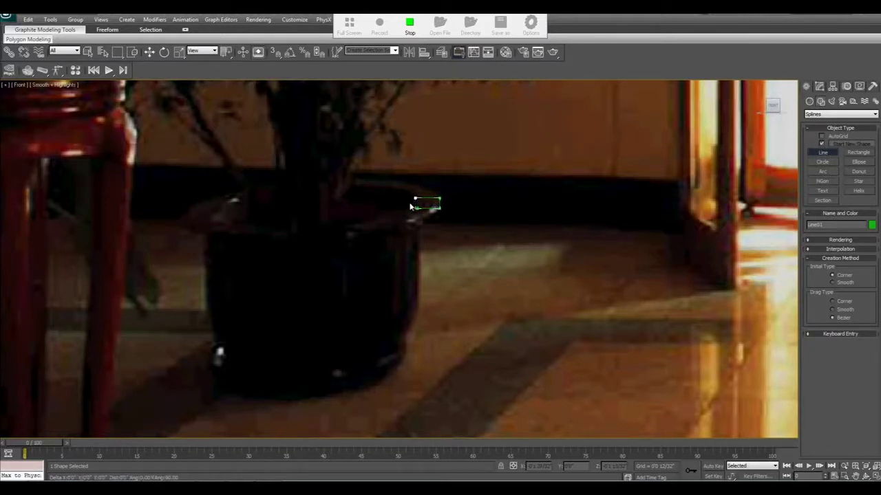
{"action": "left_click", "coordinate": [412, 324]}
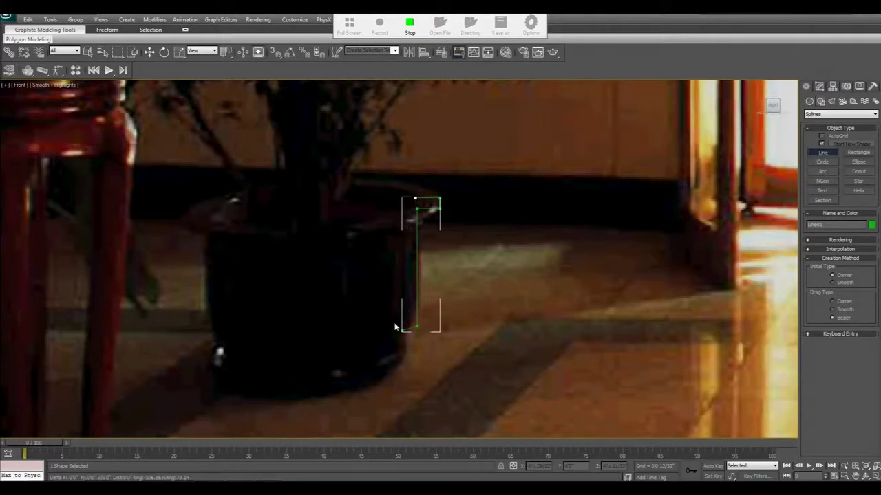
{"action": "left_click", "coordinate": [402, 330]}
{"action": "left_click", "coordinate": [403, 341]}
{"action": "left_click", "coordinate": [410, 347]}
{"action": "left_click", "coordinate": [409, 357]}
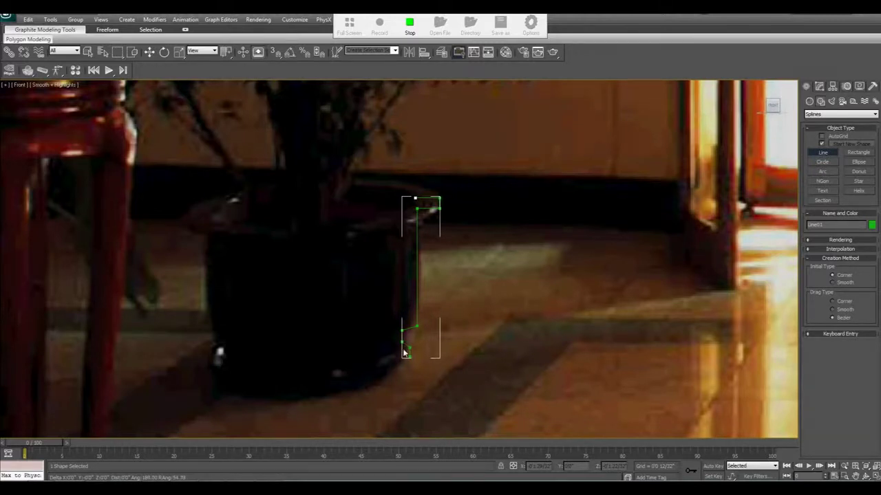
{"action": "left_click", "coordinate": [302, 351]}
{"action": "right_click", "coordinate": [300, 347]}
In Vertex mode, lower the base vertices, nudge the lower-side vertex down, and select the two bottom corner vertices
{"action": "key", "text": "1"}
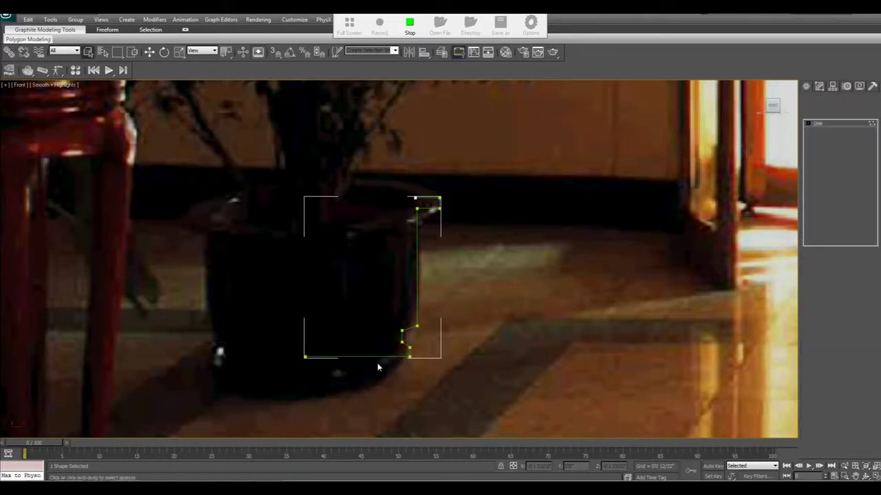
{"action": "left_click_drag", "start_coordinate": [290, 341], "coordinate": [422, 374]}
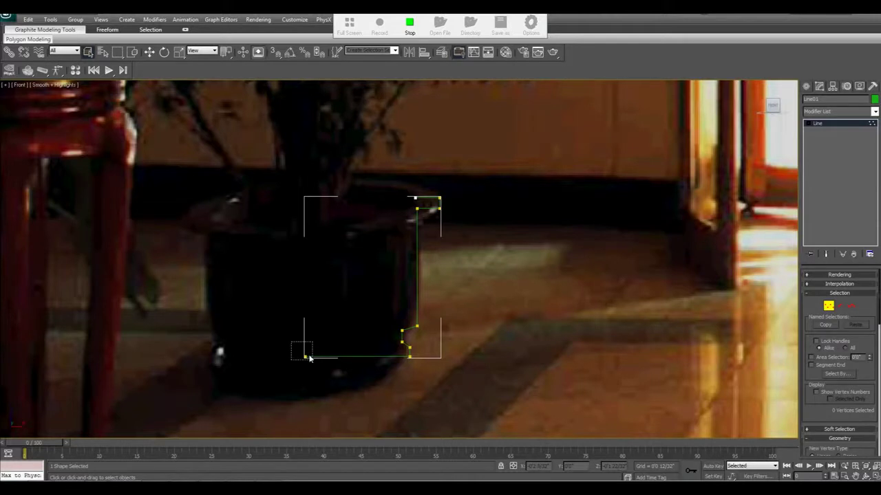
{"action": "key", "text": "w"}
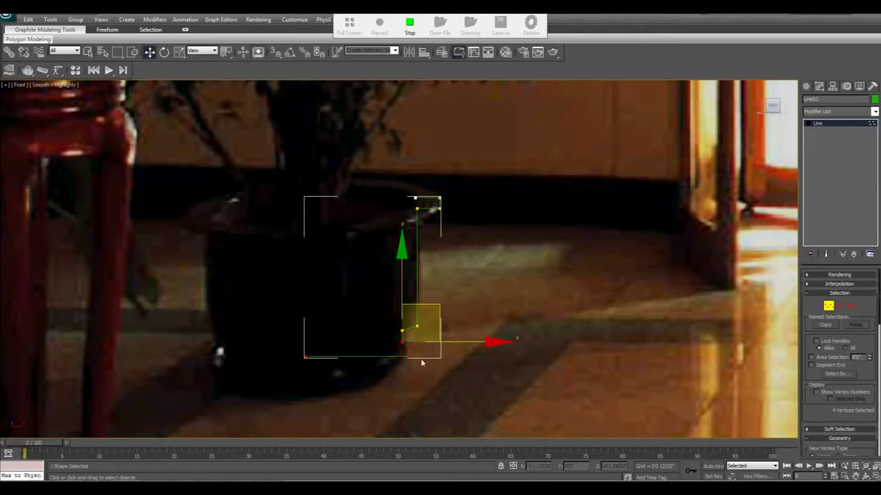
{"action": "left_click_drag", "start_coordinate": [397, 268], "coordinate": [396, 281]}
{"action": "left_click", "coordinate": [447, 346]}
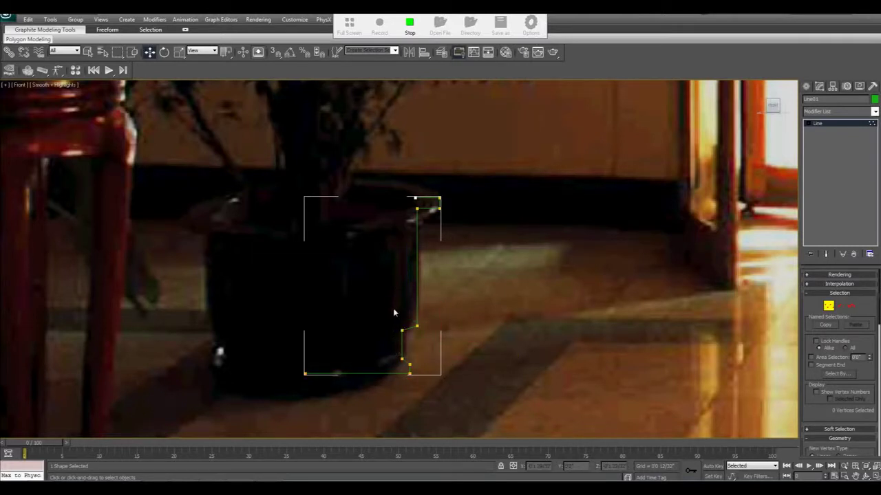
{"action": "left_click_drag", "start_coordinate": [405, 342], "coordinate": [396, 311]}
{"action": "left_click_drag", "start_coordinate": [396, 272], "coordinate": [396, 281]}
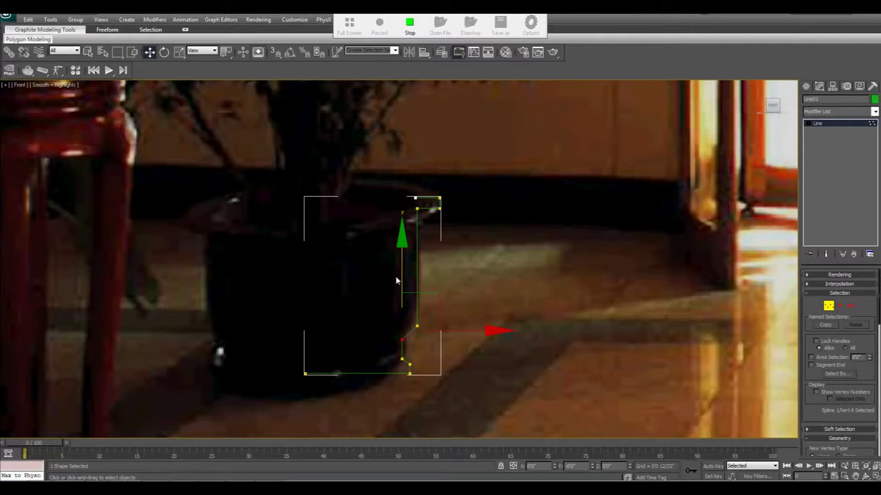
{"action": "left_click", "coordinate": [473, 282]}
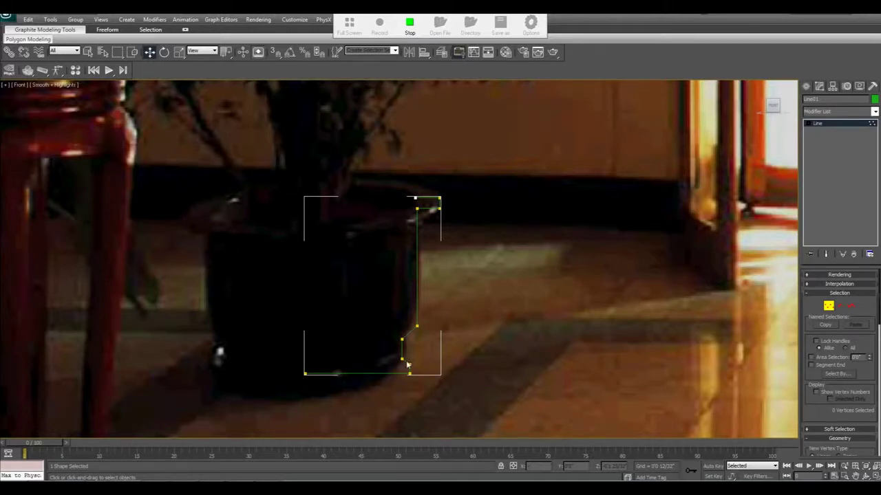
{"action": "left_click", "coordinate": [409, 374]}
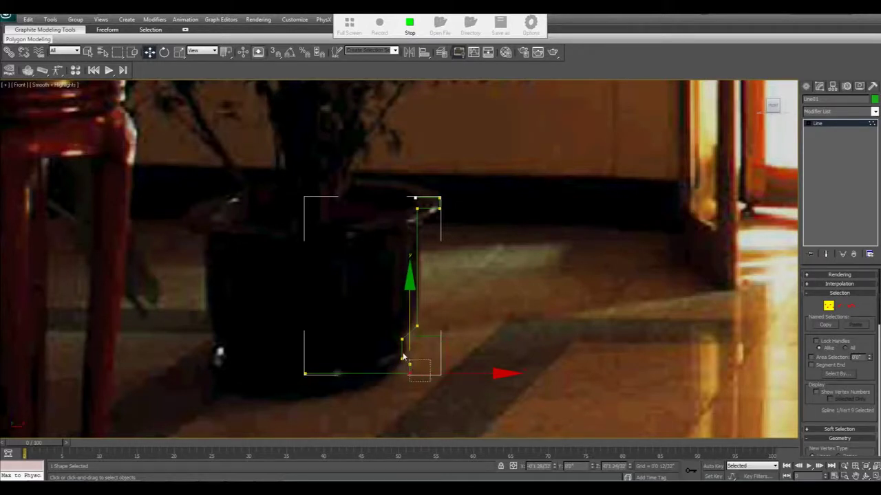
{"action": "left_click", "coordinate": [402, 359], "text": "ctrl"}
Make the selected base vertices Bezier Corner and fillet the profile's bottom-right corner
{"action": "right_click", "coordinate": [406, 362]}
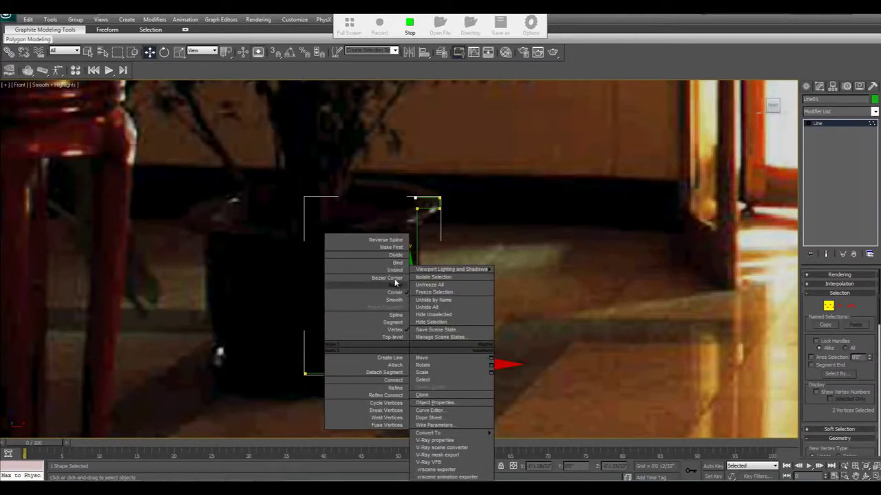
{"action": "left_click", "coordinate": [396, 283]}
{"action": "scroll", "coordinate": [813, 408], "scroll_direction": "down", "scroll_amount": 3}
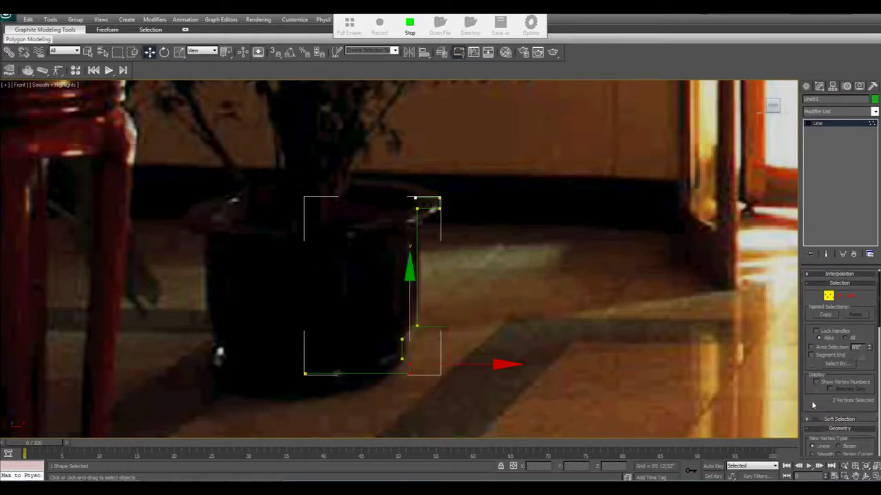
{"action": "scroll", "coordinate": [874, 381], "scroll_direction": "down", "scroll_amount": 2}
{"action": "scroll", "coordinate": [853, 382], "scroll_direction": "down", "scroll_amount": 2}
{"action": "scroll", "coordinate": [851, 382], "scroll_direction": "down", "scroll_amount": 3}
{"action": "scroll", "coordinate": [851, 383], "scroll_direction": "down", "scroll_amount": 2}
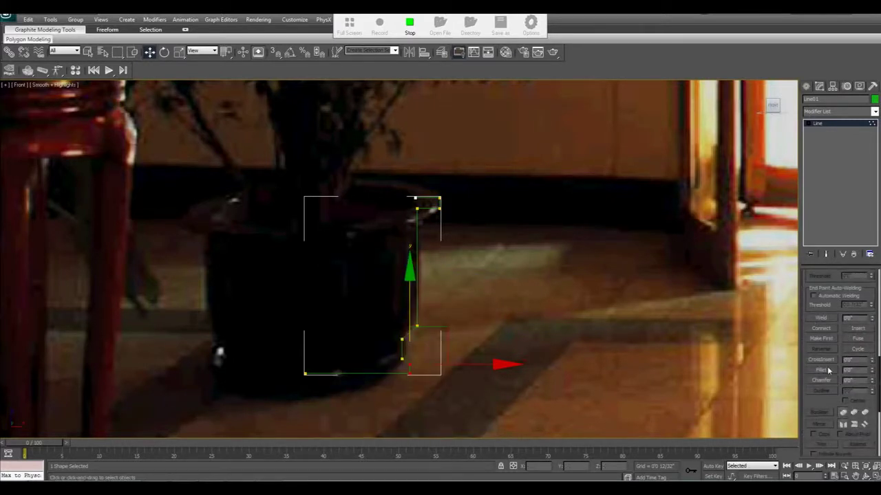
{"action": "left_click", "coordinate": [821, 370]}
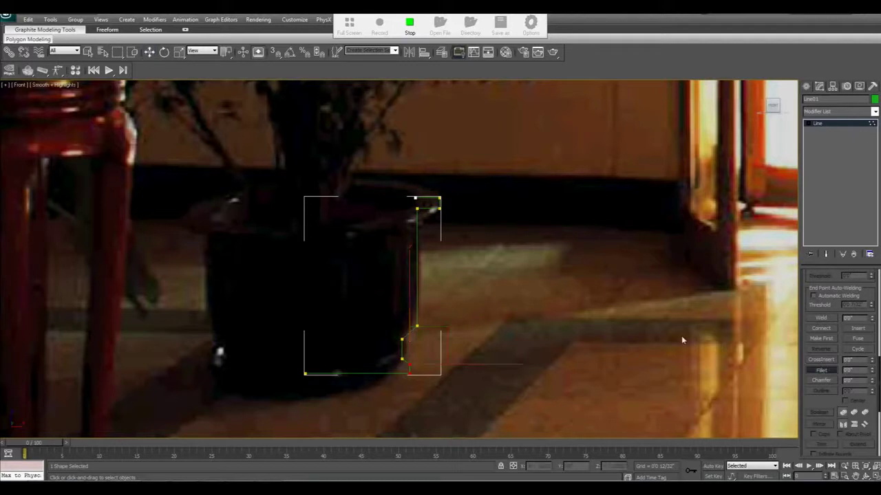
{"action": "left_click", "coordinate": [405, 357]}
{"action": "left_click", "coordinate": [867, 362]}
{"action": "scroll", "coordinate": [448, 345], "scroll_direction": "up", "scroll_amount": 3}
{"action": "scroll", "coordinate": [444, 346], "scroll_direction": "up", "scroll_amount": 3}
{"action": "scroll", "coordinate": [441, 348], "scroll_direction": "up", "scroll_amount": 2}
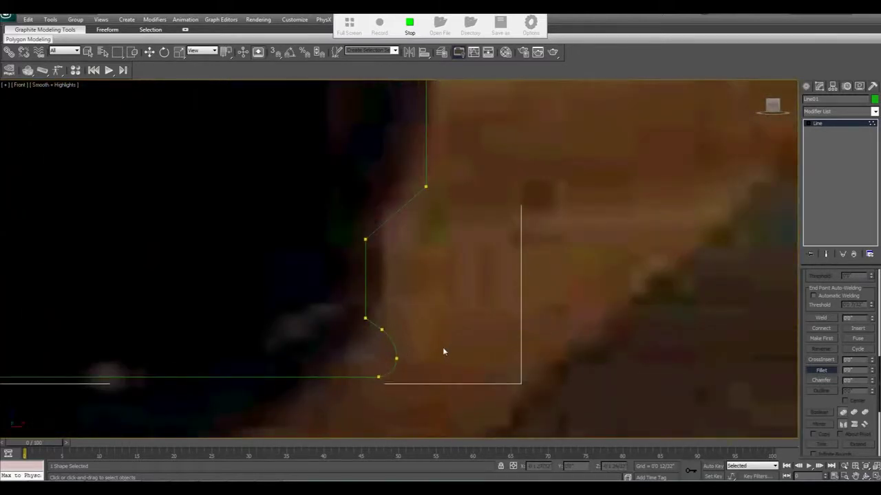
{"action": "scroll", "coordinate": [443, 348], "scroll_direction": "up", "scroll_amount": 2}
{"action": "key", "text": "ctrl+z"}
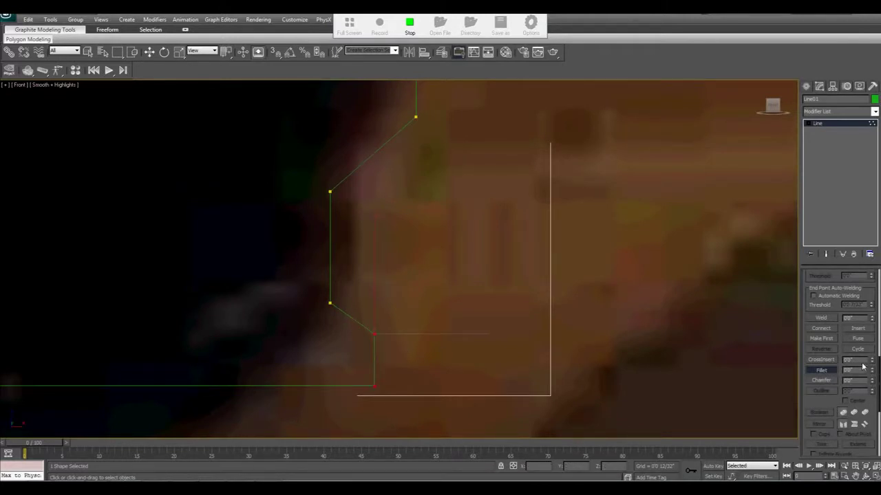
{"action": "left_click_drag", "start_coordinate": [867, 365], "coordinate": [867, 364]}
Fillet the upper corner and the diagonal corner near the rim
{"action": "middle_click_drag", "start_coordinate": [472, 291], "coordinate": [505, 334]}
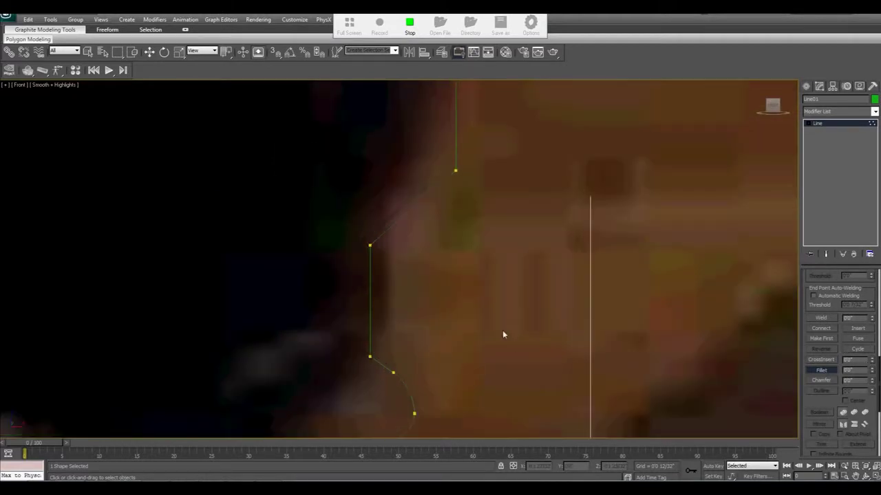
{"action": "scroll", "coordinate": [505, 335], "scroll_direction": "down", "scroll_amount": 3}
{"action": "left_click", "coordinate": [482, 255]}
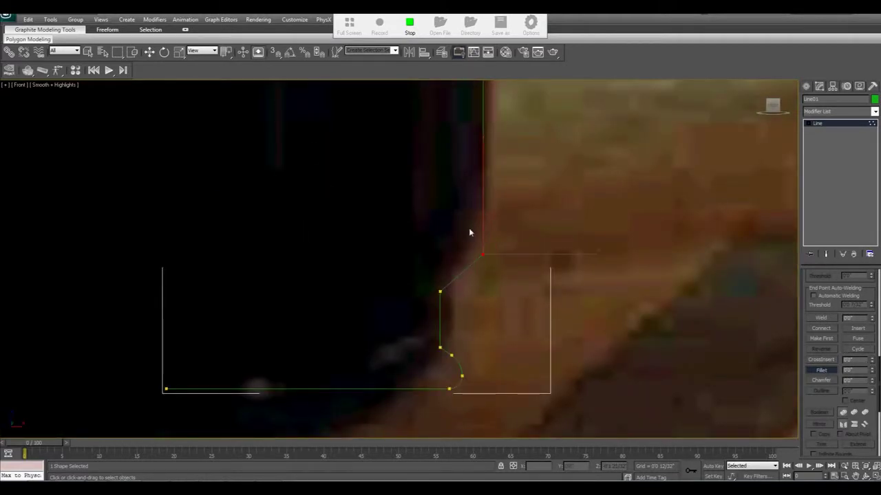
{"action": "left_click_drag", "start_coordinate": [475, 246], "coordinate": [479, 239]}
{"action": "middle_click_drag", "start_coordinate": [536, 237], "coordinate": [527, 305]}
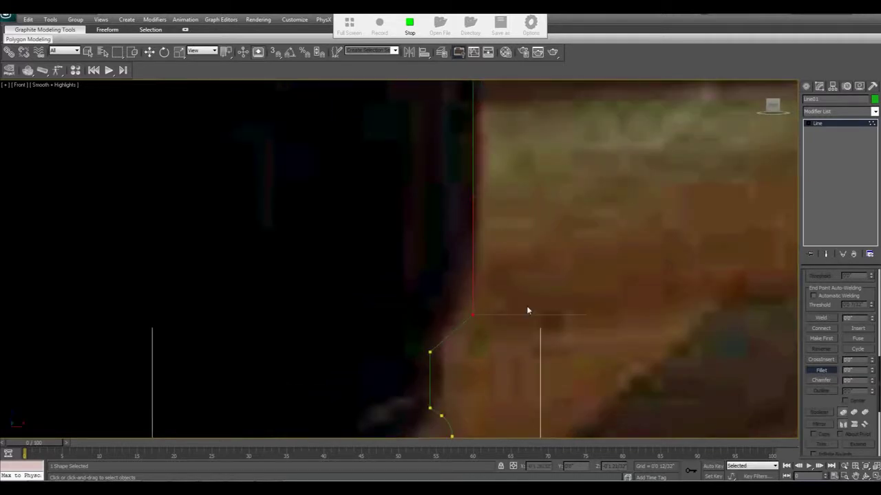
{"action": "left_click", "coordinate": [467, 309]}
{"action": "left_click_drag", "start_coordinate": [867, 361], "coordinate": [868, 366]}
{"action": "left_click_drag", "start_coordinate": [868, 366], "coordinate": [868, 359]}
{"action": "scroll", "coordinate": [605, 322], "scroll_direction": "down", "scroll_amount": 3}
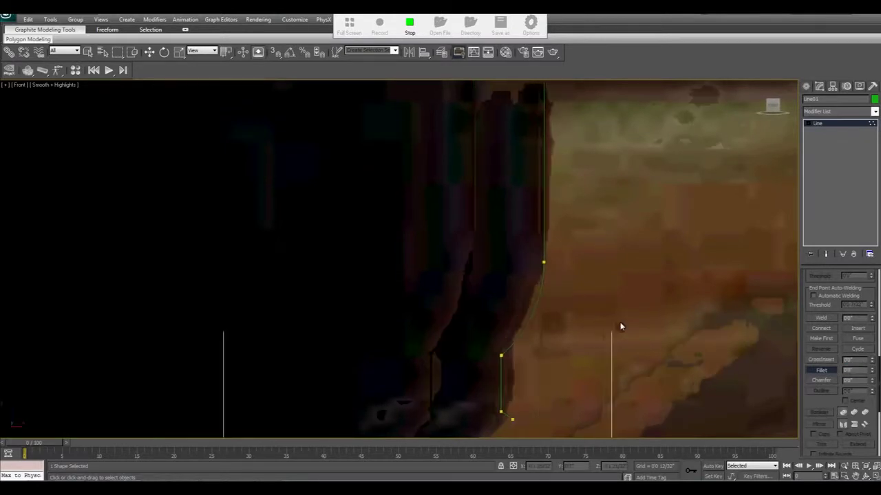
{"action": "scroll", "coordinate": [621, 322], "scroll_direction": "down", "scroll_amount": 4}
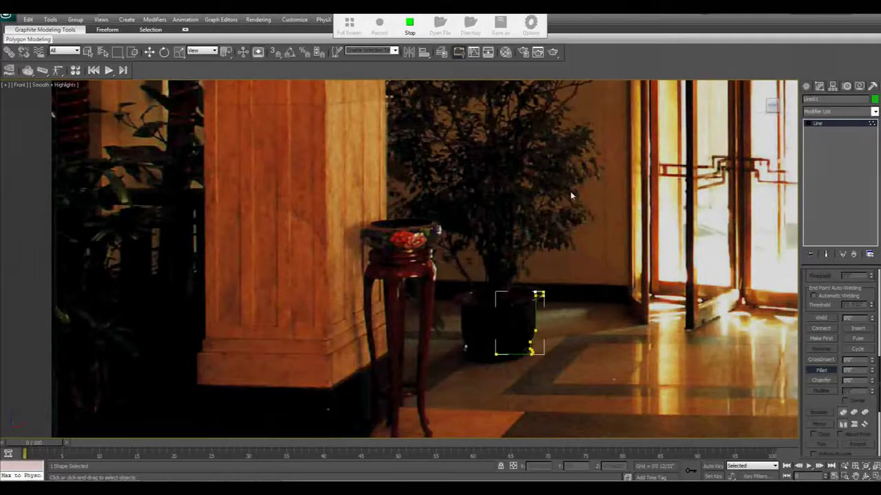
Select the profile's top-right vertex, fillet that rim corner, and reselect the rim's top-right point
{"action": "scroll", "coordinate": [524, 313], "scroll_direction": "up", "scroll_amount": 4}
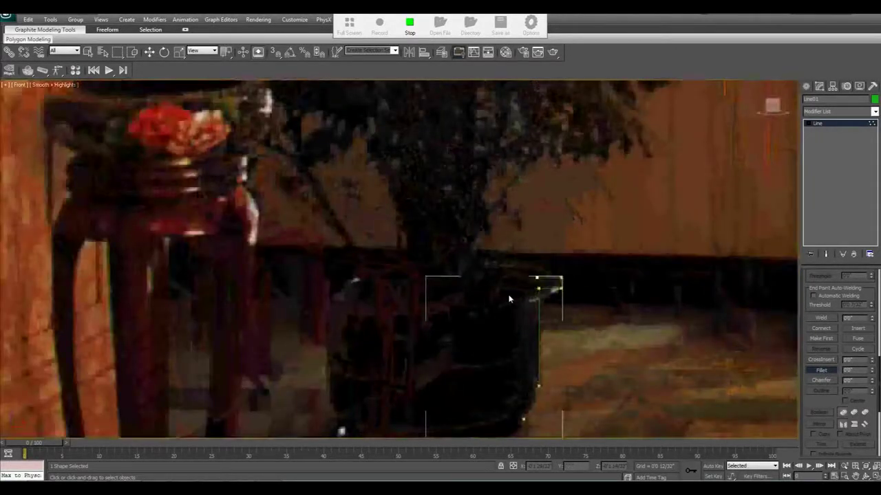
{"action": "scroll", "coordinate": [509, 300], "scroll_direction": "up", "scroll_amount": 4}
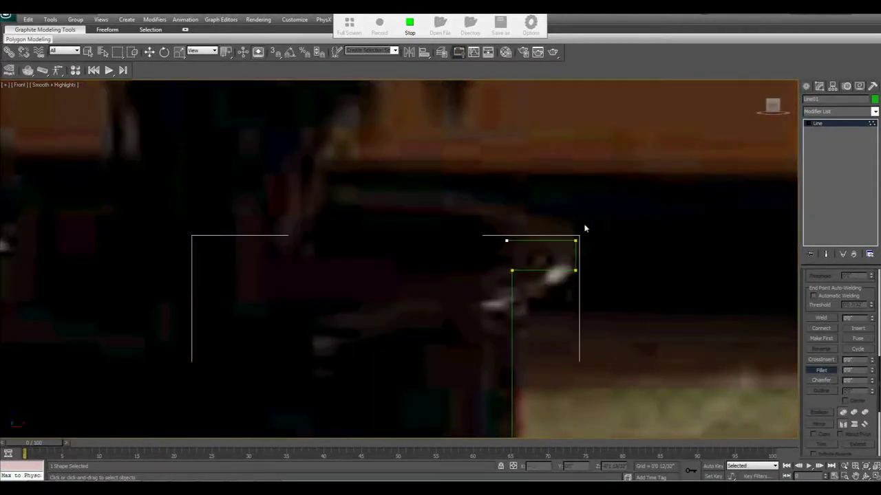
{"action": "left_click", "coordinate": [577, 241]}
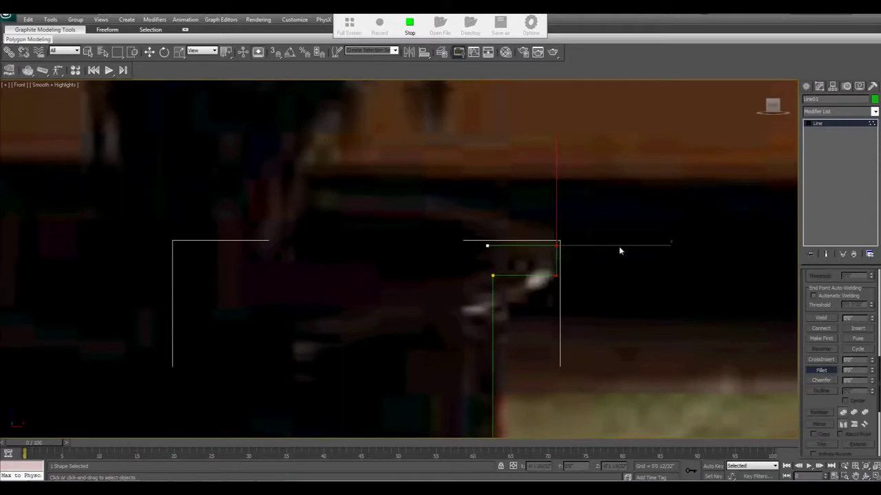
{"action": "key", "text": "w"}
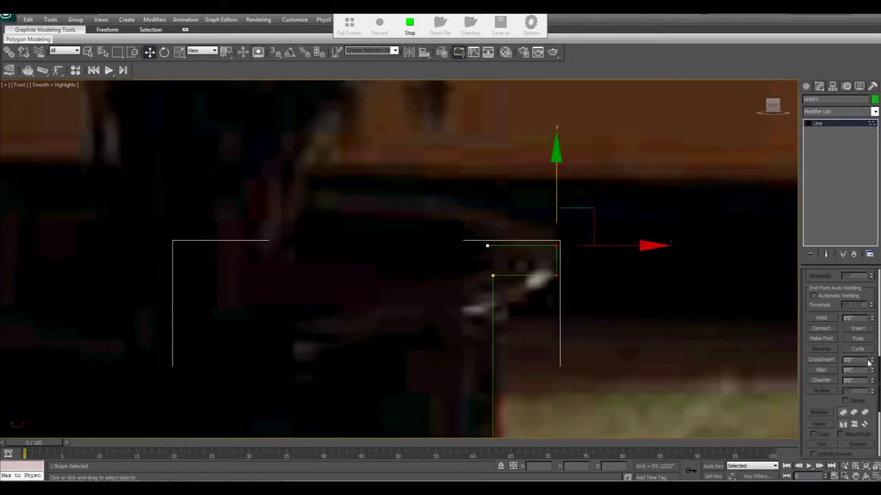
{"action": "left_click_drag", "start_coordinate": [869, 365], "coordinate": [868, 362]}
{"action": "middle_click_drag", "start_coordinate": [497, 148], "coordinate": [502, 152]}
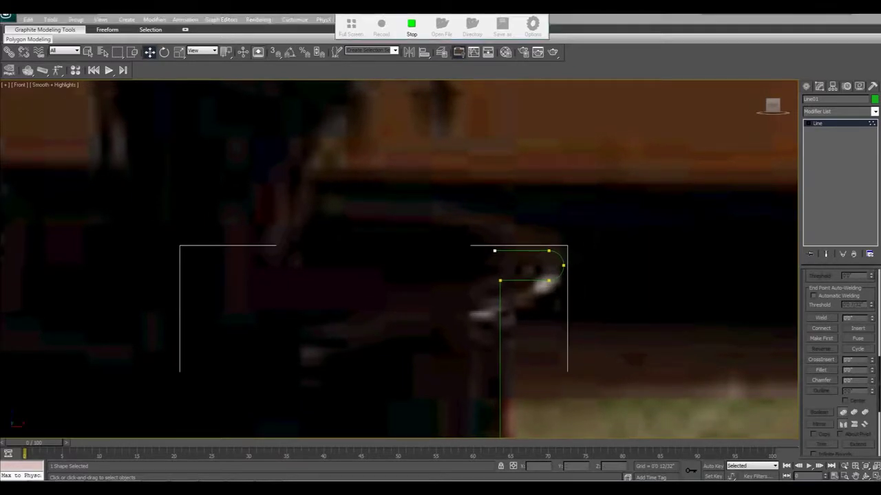
{"action": "left_click_drag", "start_coordinate": [406, 20], "coordinate": [512, 21]}
{"action": "middle_click_drag", "start_coordinate": [502, 230], "coordinate": [464, 172]}
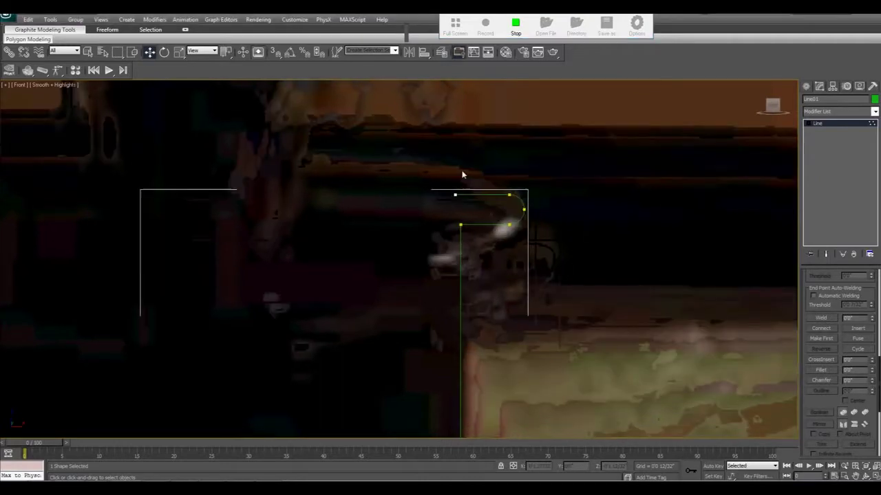
{"action": "scroll", "coordinate": [461, 175], "scroll_direction": "down", "scroll_amount": 2}
{"action": "scroll", "coordinate": [461, 175], "scroll_direction": "down", "scroll_amount": 2}
{"action": "scroll", "coordinate": [460, 173], "scroll_direction": "down", "scroll_amount": 2}
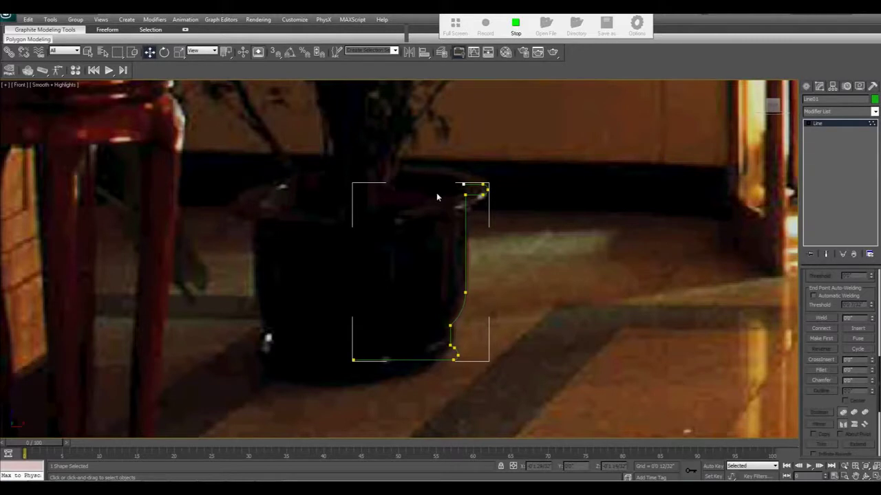
{"action": "left_click", "coordinate": [465, 184]}
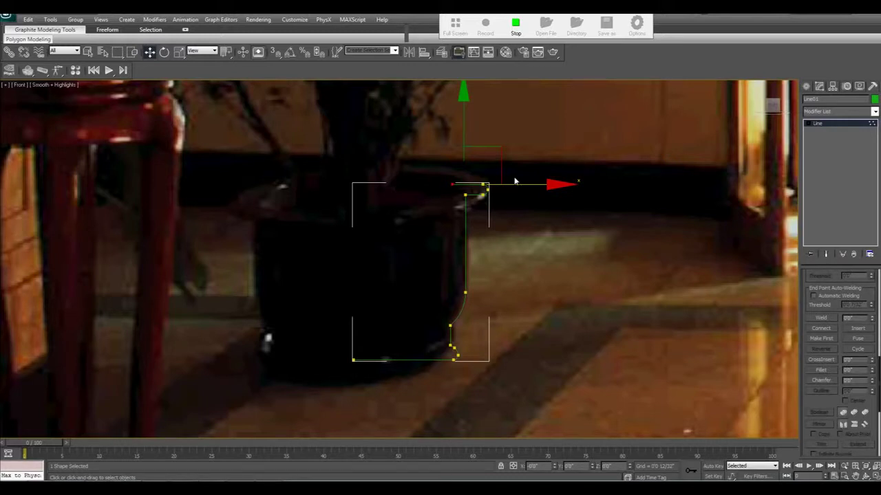
Pull a rim vertex down to form the inner wall, change its top vertex type, and exit Vertex mode
{"action": "right_click", "coordinate": [526, 230]}
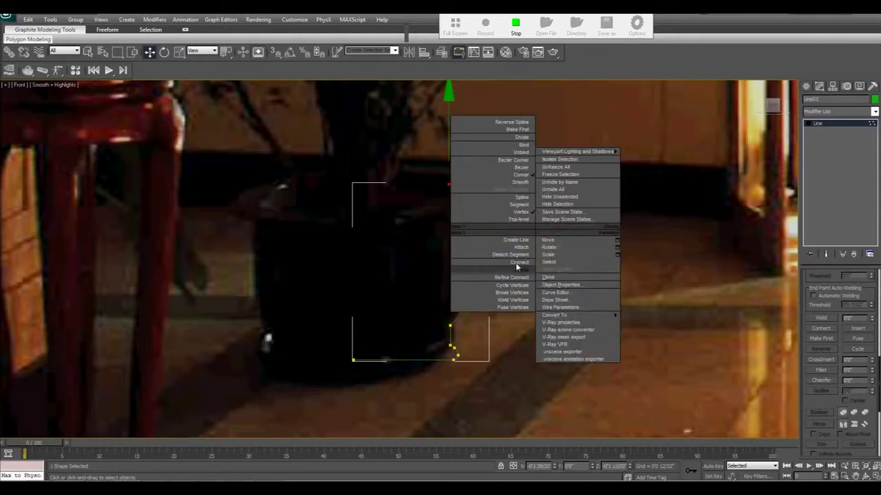
{"action": "left_click", "coordinate": [515, 260]}
{"action": "key", "text": "w"}
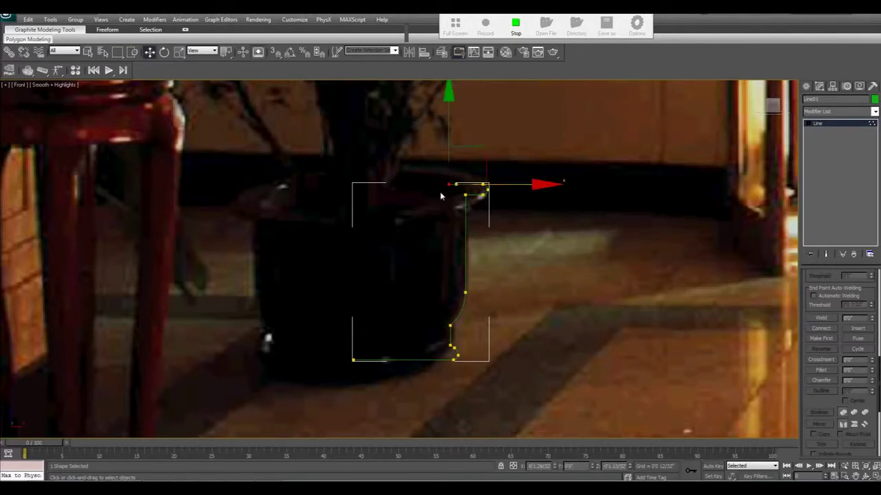
{"action": "left_click_drag", "start_coordinate": [479, 163], "coordinate": [485, 284]}
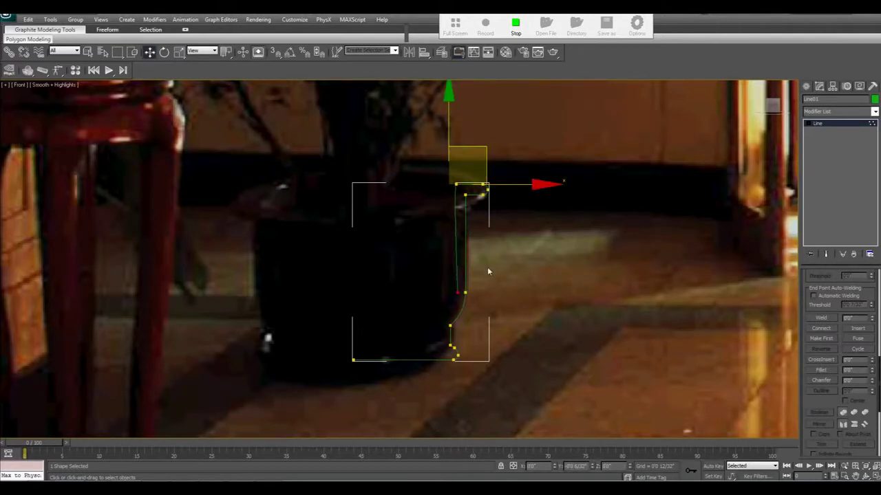
{"action": "left_click", "coordinate": [454, 183]}
{"action": "right_click", "coordinate": [451, 178]}
{"action": "left_click", "coordinate": [442, 125]}
{"action": "left_click", "coordinate": [521, 260]}
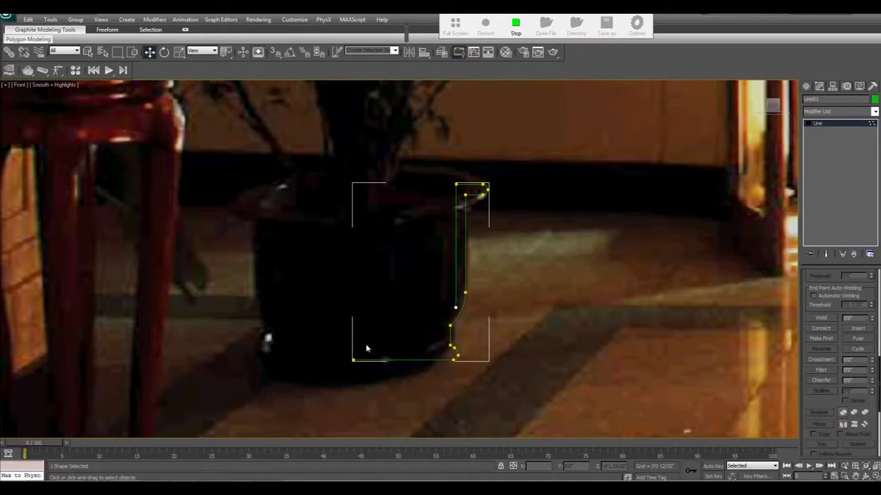
{"action": "left_click", "coordinate": [840, 123]}
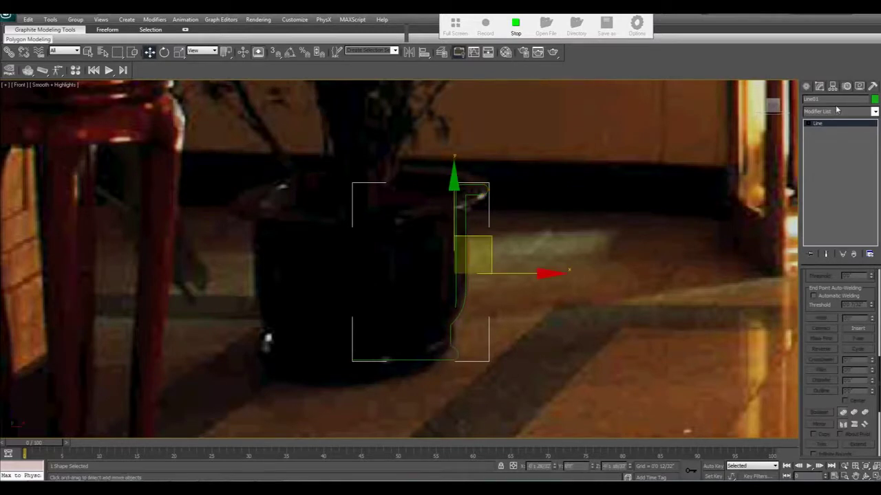
Apply a Lathe modifier aligned to Min and view the resulting pot in Perspective
{"action": "left_click", "coordinate": [836, 110]}
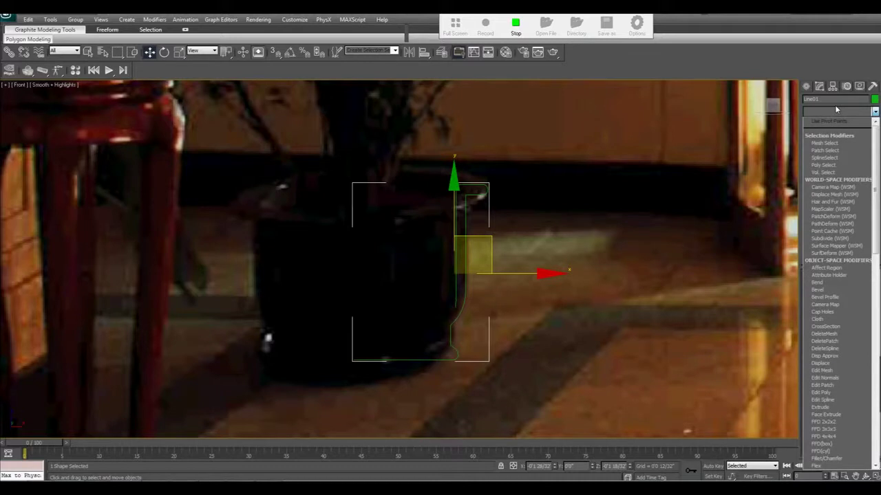
{"action": "key", "text": "l"}
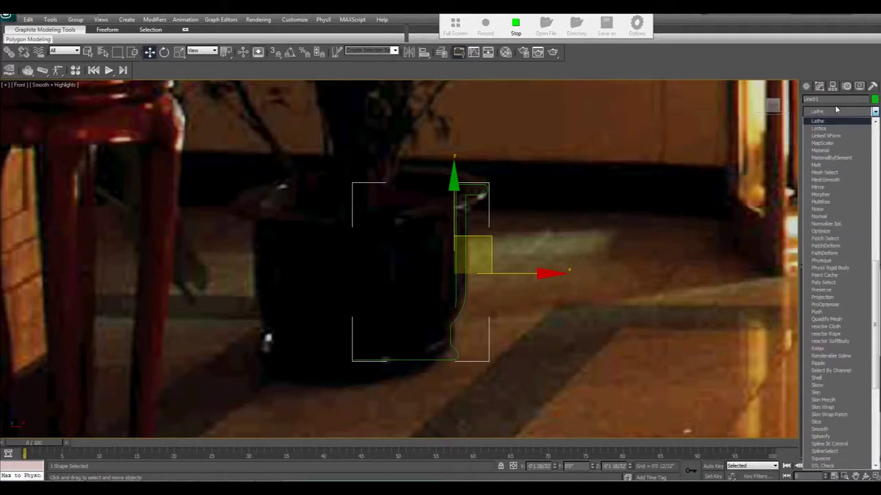
{"action": "key", "text": "Return"}
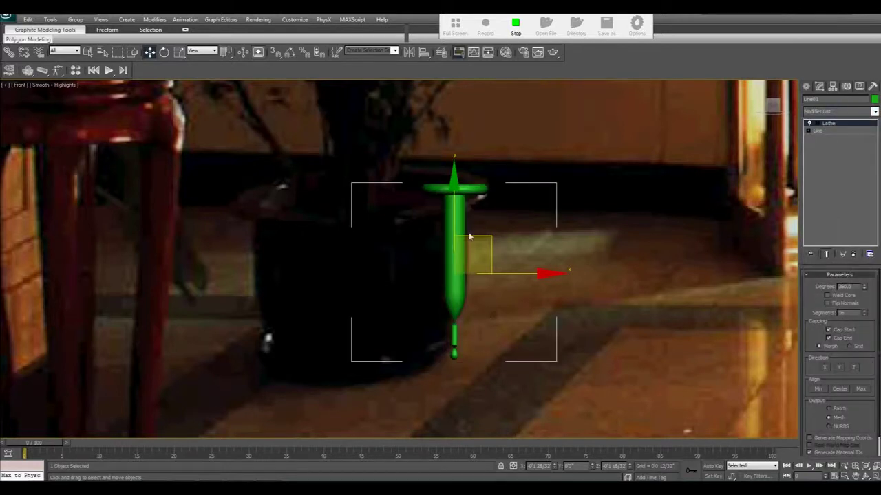
{"action": "middle_click_drag", "start_coordinate": [469, 237], "coordinate": [490, 200]}
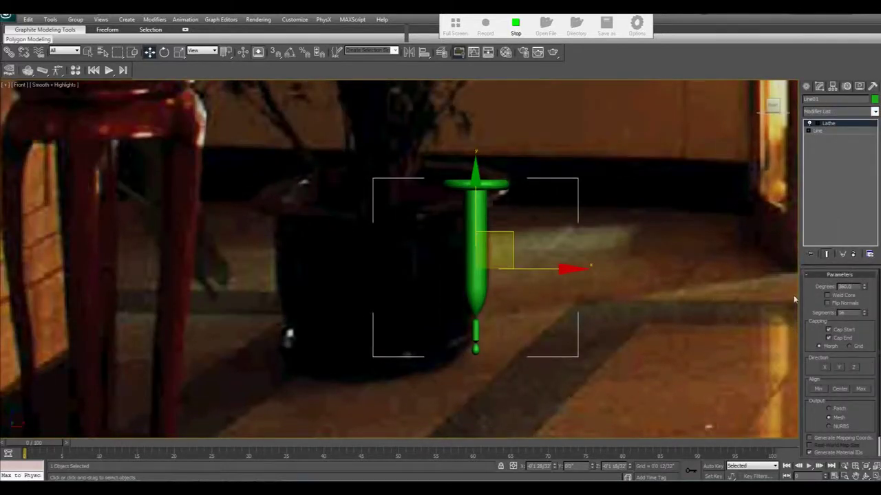
{"action": "left_click", "coordinate": [838, 387]}
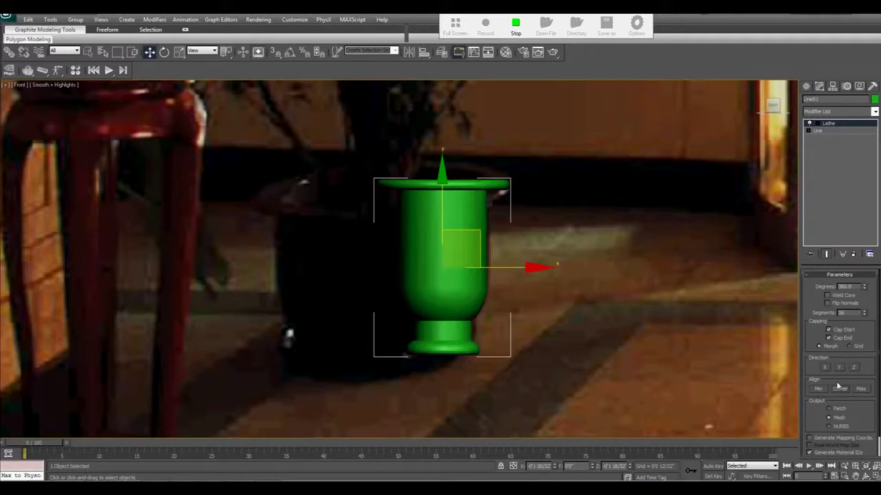
{"action": "left_click", "coordinate": [816, 389]}
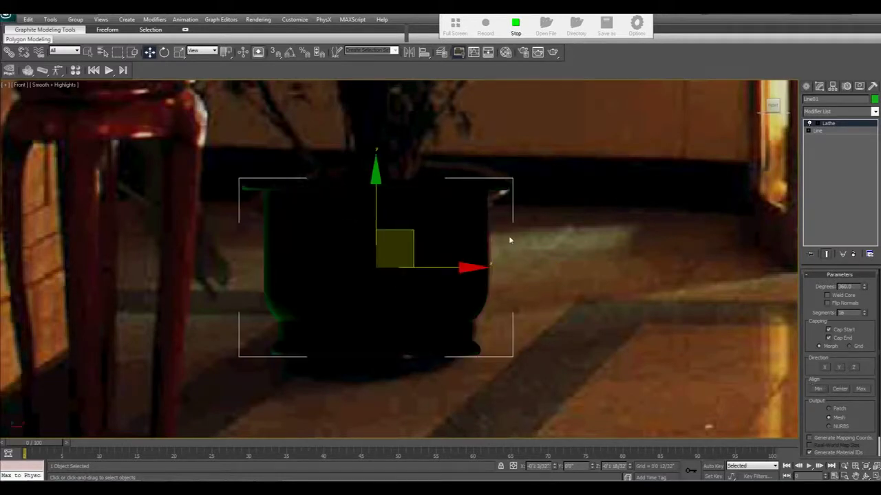
{"action": "middle_click_drag", "start_coordinate": [509, 235], "coordinate": [524, 240]}
{"action": "key", "text": "p"}
{"action": "scroll", "coordinate": [447, 193], "scroll_direction": "up", "scroll_amount": 5}
{"action": "mouse_move", "coordinate": [447, 193]}
{"action": "middle_mouse_down", "text": "alt"}
{"action": "mouse_move", "coordinate": [475, 232]}
{"action": "mouse_move", "coordinate": [434, 216]}
{"action": "mouse_move", "coordinate": [358, 213]}
{"action": "mouse_move", "coordinate": [510, 214]}
{"action": "mouse_move", "coordinate": [498, 212]}
{"action": "middle_mouse_up", "text": "alt"}
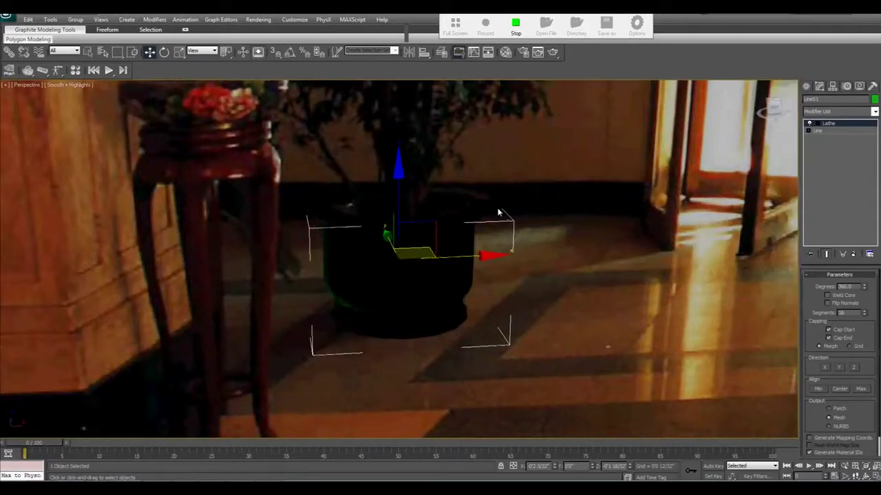
Flip the Lathe normals, set 50 segments, and show edged faces on the pot
{"action": "left_click", "coordinate": [833, 302]}
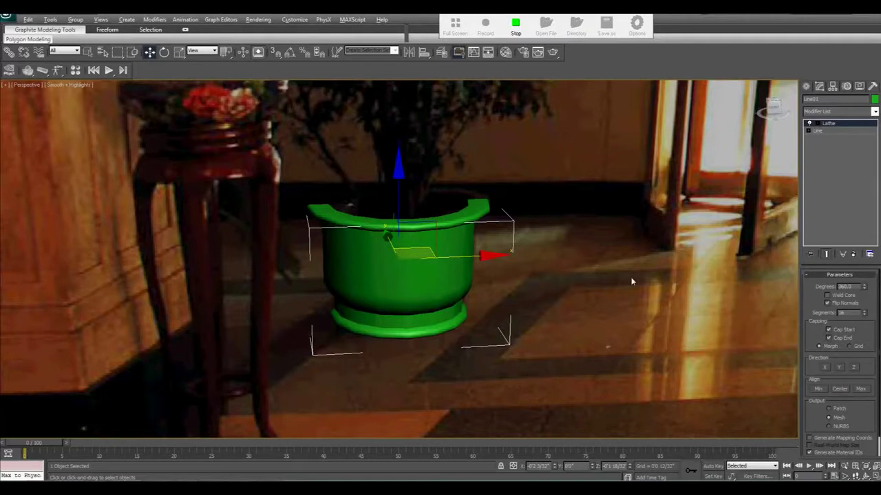
{"action": "key", "text": "z"}
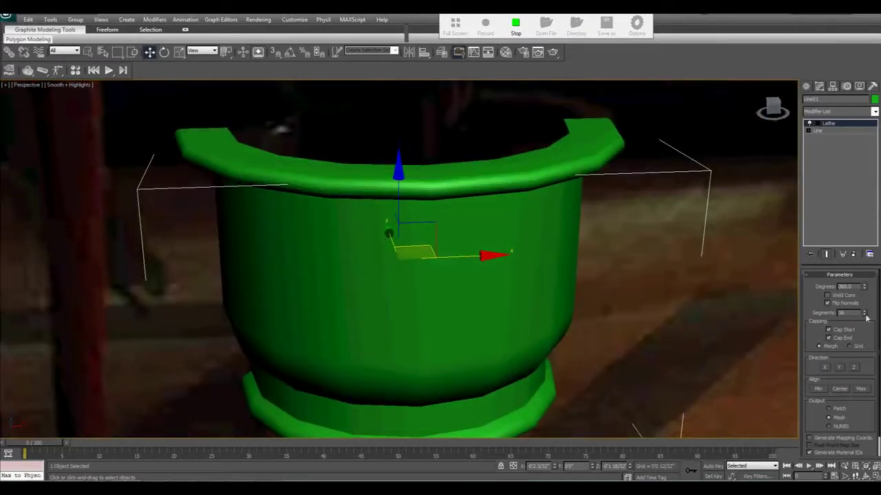
{"action": "left_click_drag", "start_coordinate": [850, 311], "coordinate": [812, 312]}
{"action": "type", "text": "50"}
{"action": "key", "text": "Return"}
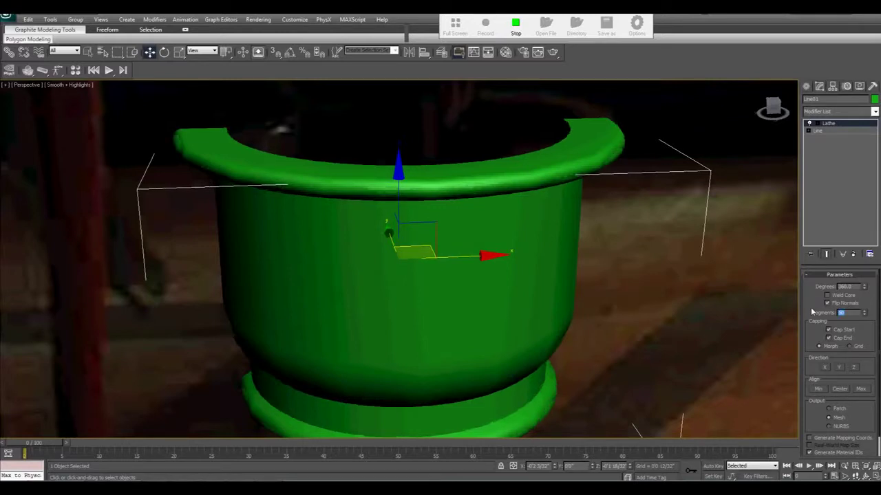
{"action": "mouse_move", "coordinate": [610, 252]}
{"action": "middle_mouse_down", "text": "alt"}
{"action": "mouse_move", "coordinate": [606, 260]}
{"action": "mouse_move", "coordinate": [474, 257]}
{"action": "mouse_move", "coordinate": [487, 269]}
{"action": "mouse_move", "coordinate": [513, 253]}
{"action": "mouse_move", "coordinate": [505, 223]}
{"action": "mouse_move", "coordinate": [486, 285]}
{"action": "mouse_move", "coordinate": [598, 268]}
{"action": "mouse_move", "coordinate": [491, 275]}
{"action": "mouse_move", "coordinate": [496, 200]}
{"action": "mouse_move", "coordinate": [497, 223]}
{"action": "middle_mouse_up", "text": "alt"}
{"action": "key", "text": "F4"}
{"action": "key", "text": "F4"}
{"action": "mouse_move", "coordinate": [475, 274]}
{"action": "middle_mouse_down", "text": "alt"}
{"action": "mouse_move", "coordinate": [480, 232]}
{"action": "mouse_move", "coordinate": [472, 238]}
{"action": "mouse_move", "coordinate": [453, 201]}
{"action": "middle_mouse_up", "text": "alt"}
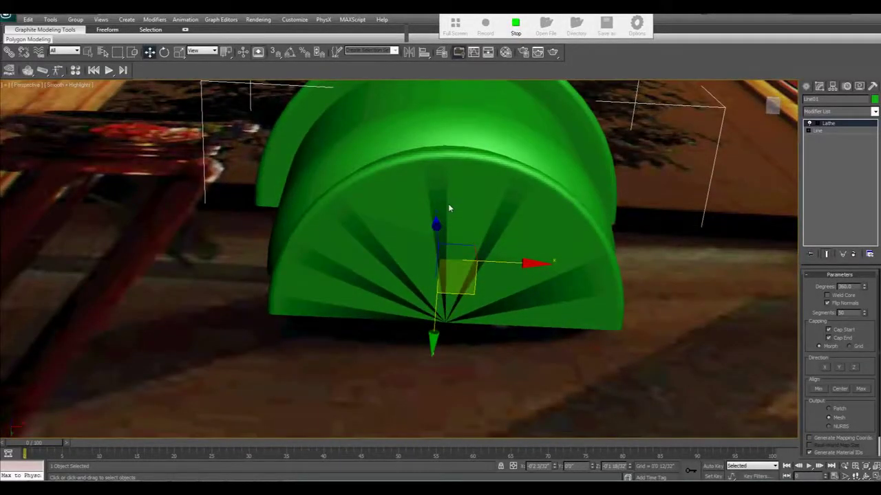
{"action": "left_click", "coordinate": [808, 130]}
{"action": "left_click", "coordinate": [825, 138]}
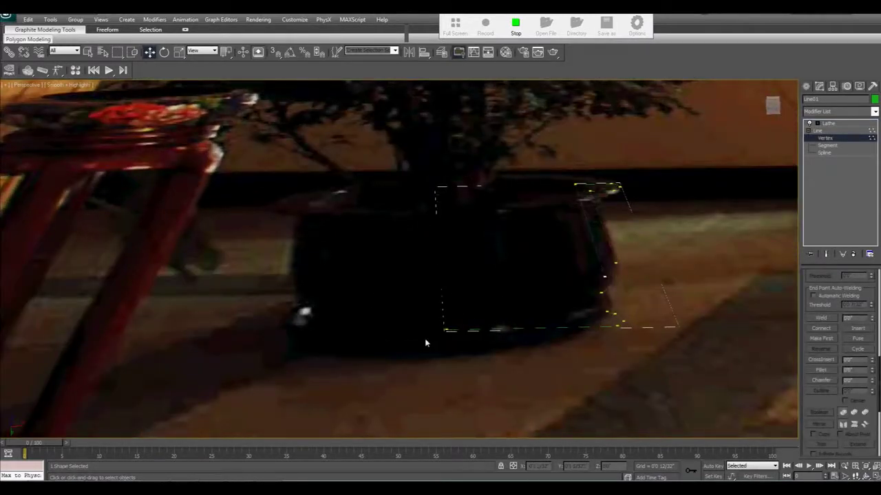
{"action": "left_click_drag", "start_coordinate": [474, 307], "coordinate": [419, 354]}
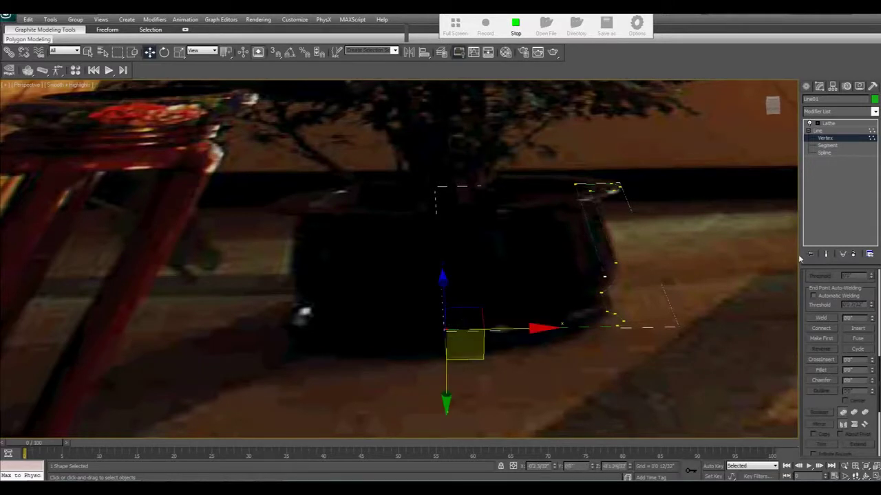
{"action": "left_click", "coordinate": [825, 254]}
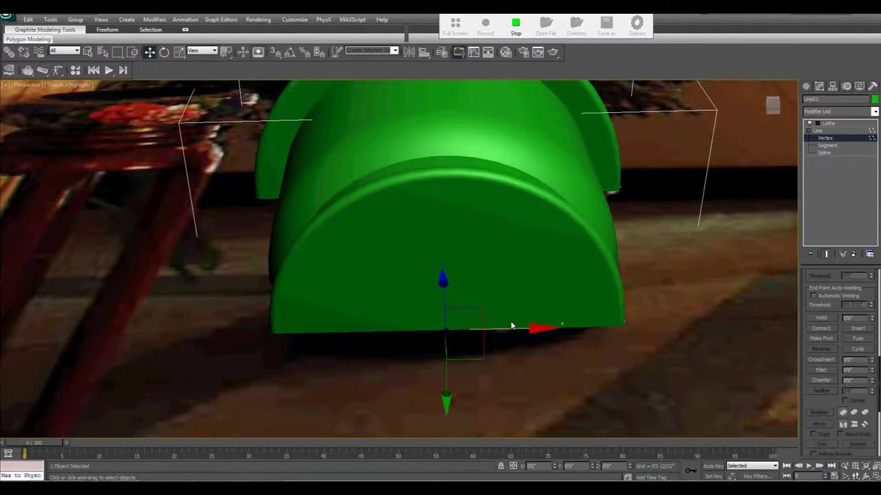
{"action": "mouse_move", "coordinate": [507, 324]}
{"action": "middle_mouse_down", "text": "alt"}
{"action": "mouse_move", "coordinate": [525, 268]}
{"action": "mouse_move", "coordinate": [531, 318]}
{"action": "mouse_move", "coordinate": [501, 246]}
{"action": "mouse_move", "coordinate": [502, 319]}
{"action": "mouse_move", "coordinate": [539, 246]}
{"action": "middle_mouse_up", "text": "alt"}
{"action": "left_click", "coordinate": [822, 125]}
{"action": "scroll", "coordinate": [540, 246], "scroll_direction": "down", "scroll_amount": 5}
{"action": "mouse_move", "coordinate": [468, 206]}
{"action": "middle_mouse_down", "text": "alt"}
{"action": "mouse_move", "coordinate": [536, 275]}
{"action": "mouse_move", "coordinate": [590, 350]}
{"action": "mouse_move", "coordinate": [568, 321]}
{"action": "mouse_move", "coordinate": [583, 311]}
{"action": "mouse_move", "coordinate": [509, 296]}
{"action": "mouse_move", "coordinate": [468, 269]}
{"action": "middle_mouse_up", "text": "alt"}
{"action": "scroll", "coordinate": [468, 270], "scroll_direction": "up", "scroll_amount": 3}
{"action": "scroll", "coordinate": [468, 270], "scroll_direction": "down", "scroll_amount": 3}
Draw a Box from Standard Primitives on the lobby floor beside the pot
{"action": "scroll", "coordinate": [474, 294], "scroll_direction": "down", "scroll_amount": 5}
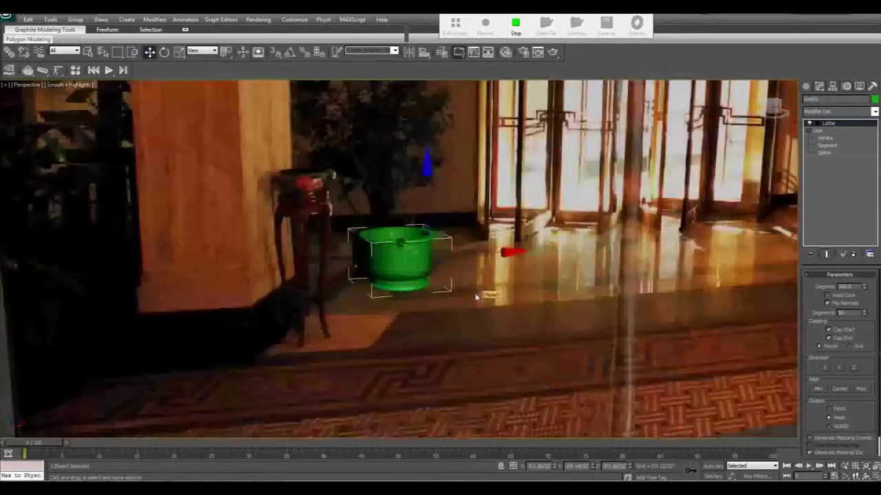
{"action": "scroll", "coordinate": [451, 279], "scroll_direction": "up", "scroll_amount": 2}
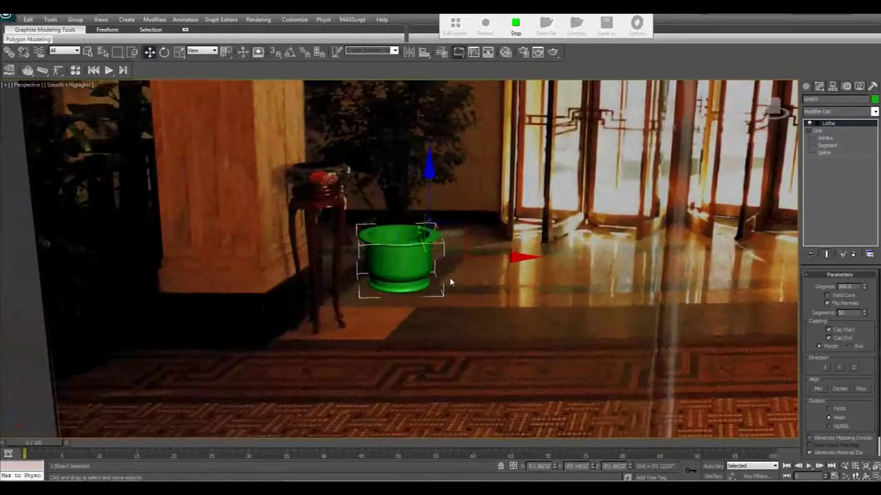
{"action": "left_click", "coordinate": [807, 85]}
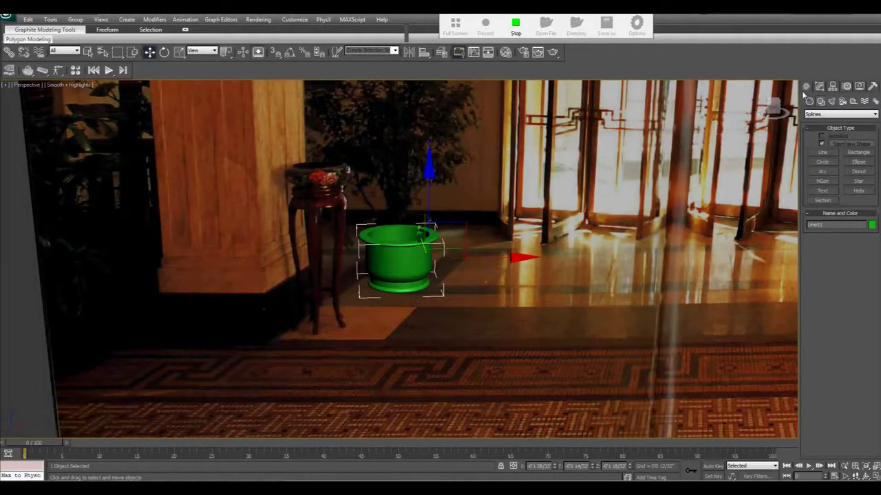
{"action": "left_click", "coordinate": [807, 100]}
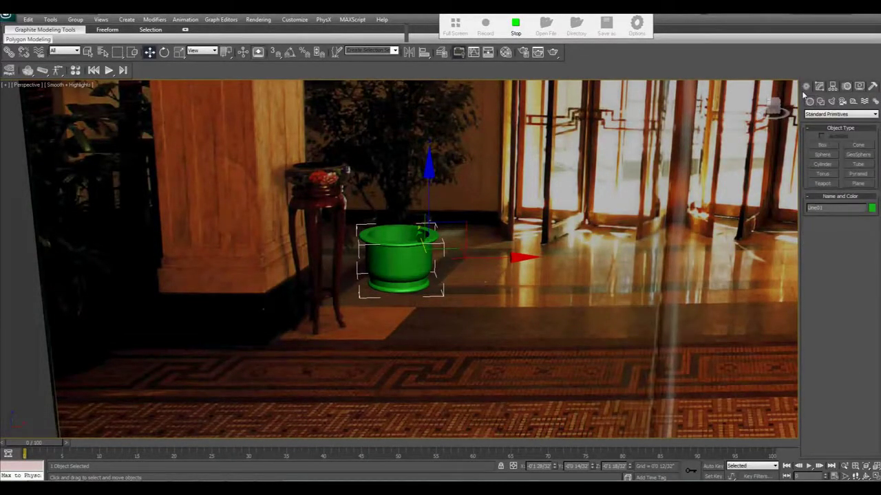
{"action": "left_click", "coordinate": [822, 145]}
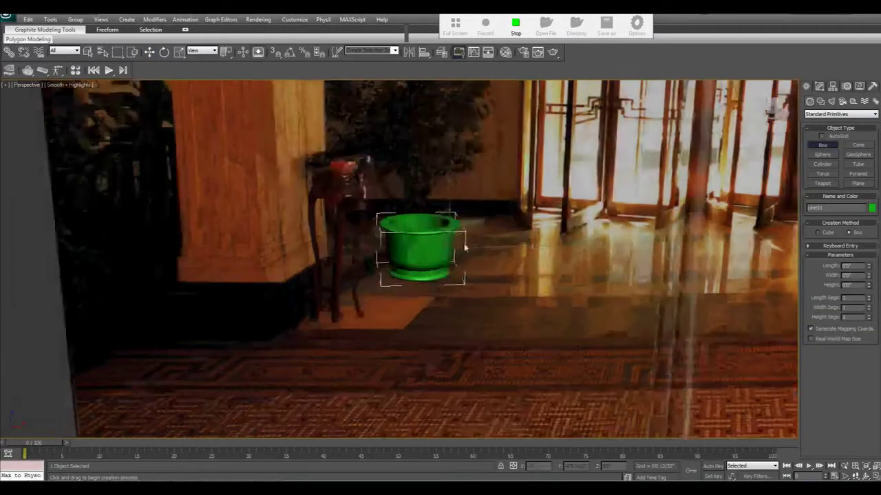
{"action": "middle_click_drag", "start_coordinate": [435, 311], "coordinate": [460, 298]}
{"action": "left_click_drag", "start_coordinate": [472, 294], "coordinate": [409, 351]}
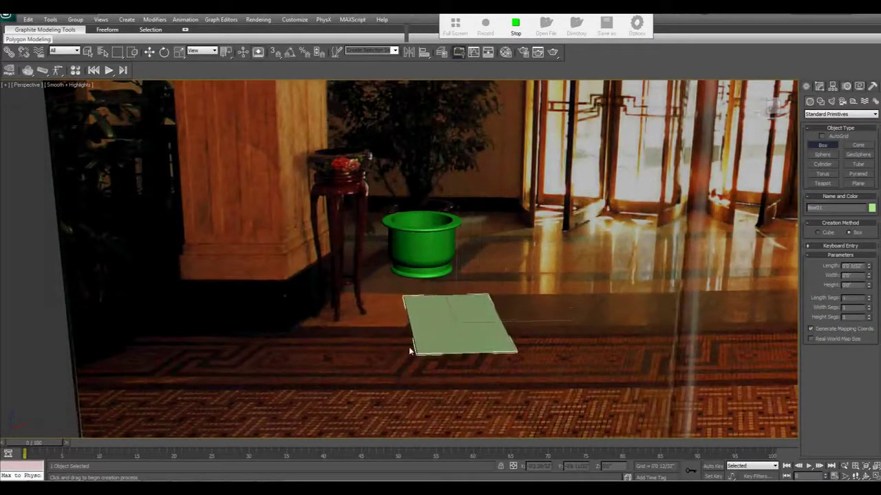
{"action": "left_click", "coordinate": [446, 246]}
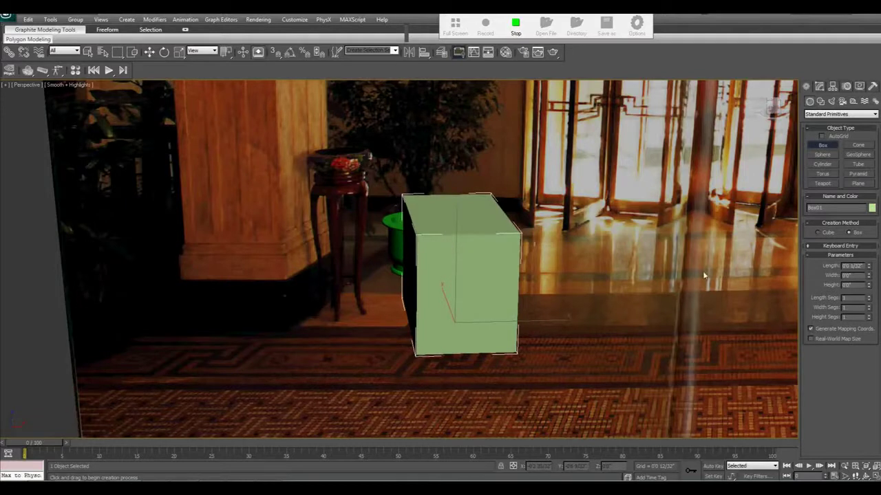
Set the box's Length to 5, Width to 5 and Height to 16
{"action": "double_click", "coordinate": [853, 266]}
{"action": "double_click", "coordinate": [855, 265]}
{"action": "type", "text": "5"}
{"action": "key", "text": "Return"}
{"action": "key", "text": "Tab"}
{"action": "type", "text": "5"}
{"action": "key", "text": "Tab"}
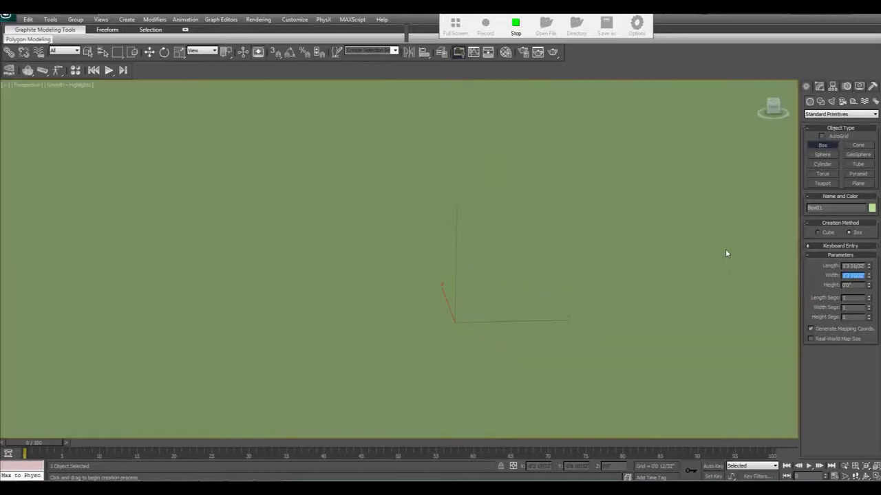
{"action": "type", "text": "16"}
{"action": "key", "text": "Return"}
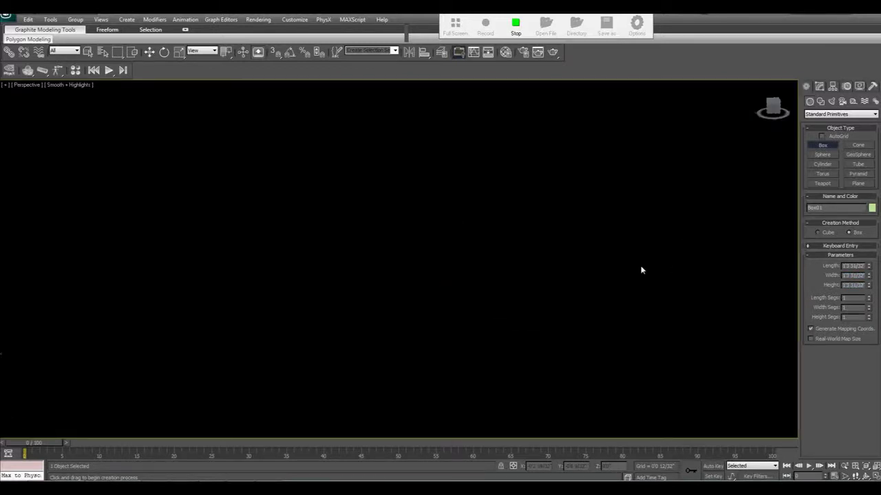
Orbit to a near-front angle and select only the small brown object
{"action": "scroll", "coordinate": [641, 271], "scroll_direction": "down", "scroll_amount": 3}
{"action": "scroll", "coordinate": [585, 265], "scroll_direction": "down", "scroll_amount": 3}
{"action": "scroll", "coordinate": [540, 250], "scroll_direction": "down", "scroll_amount": 2}
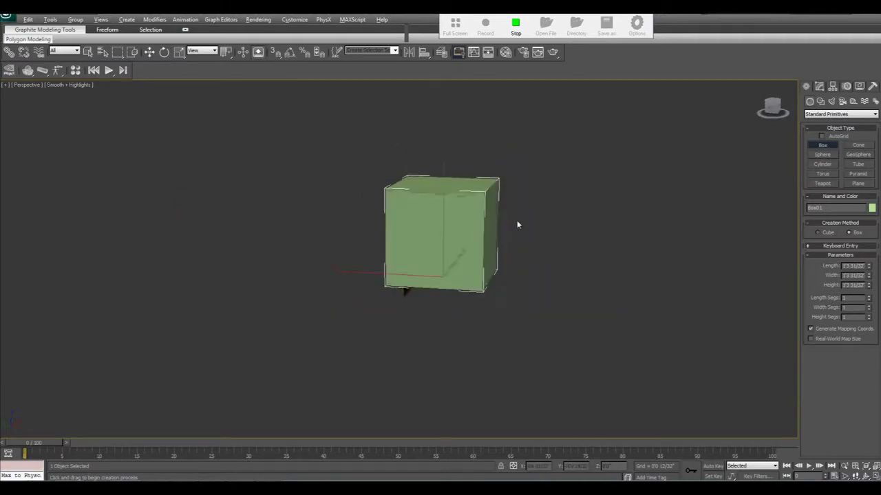
{"action": "key", "text": "w"}
{"action": "middle_click_drag", "start_coordinate": [518, 224], "coordinate": [416, 299], "text": "alt"}
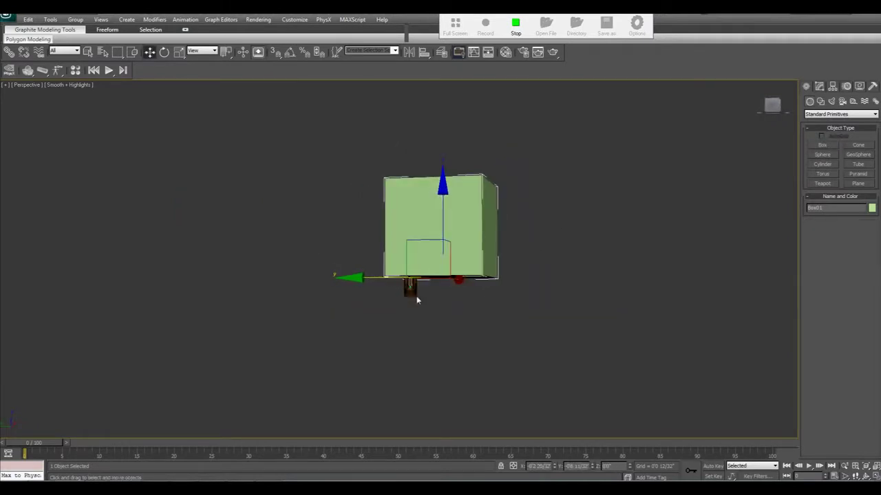
{"action": "left_click", "coordinate": [410, 288], "text": "ctrl"}
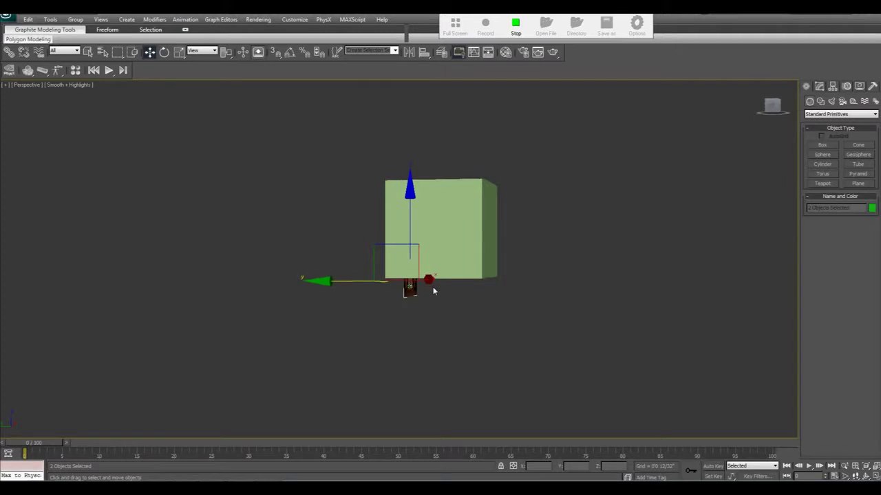
{"action": "left_click", "coordinate": [408, 285]}
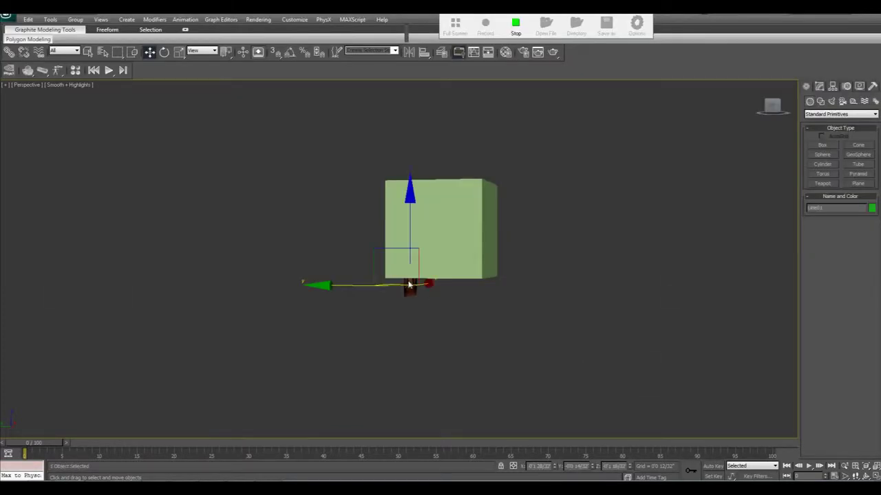
In a zoomed Front view with wireframe display, move the selected object up and enlarge it
{"action": "key", "text": "z"}
{"action": "key", "text": "f"}
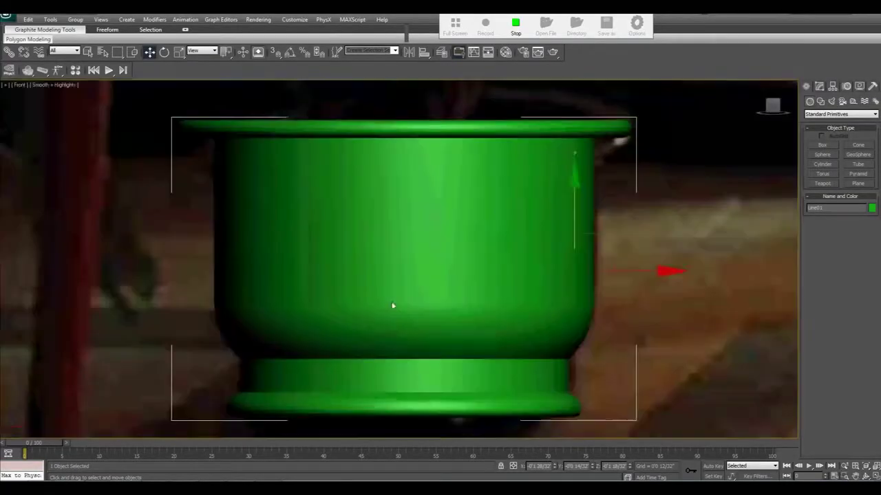
{"action": "scroll", "coordinate": [413, 304], "scroll_direction": "down", "scroll_amount": 3}
{"action": "scroll", "coordinate": [435, 306], "scroll_direction": "down", "scroll_amount": 3}
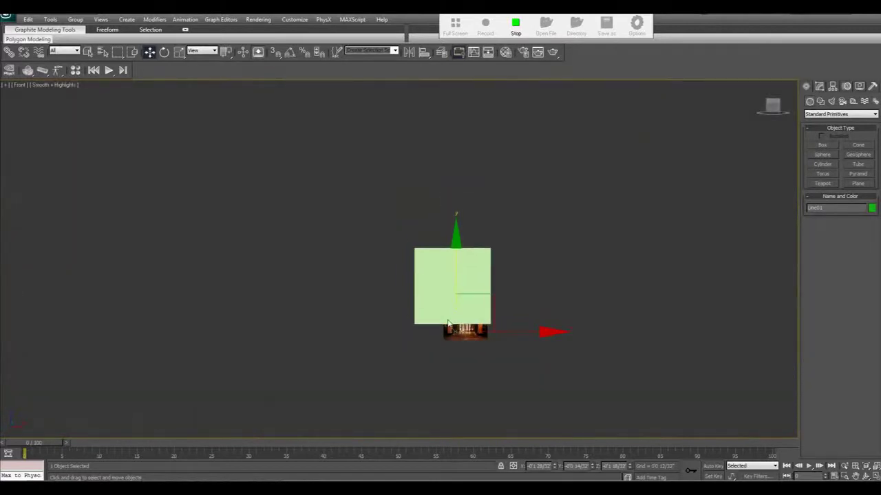
{"action": "key", "text": "F3"}
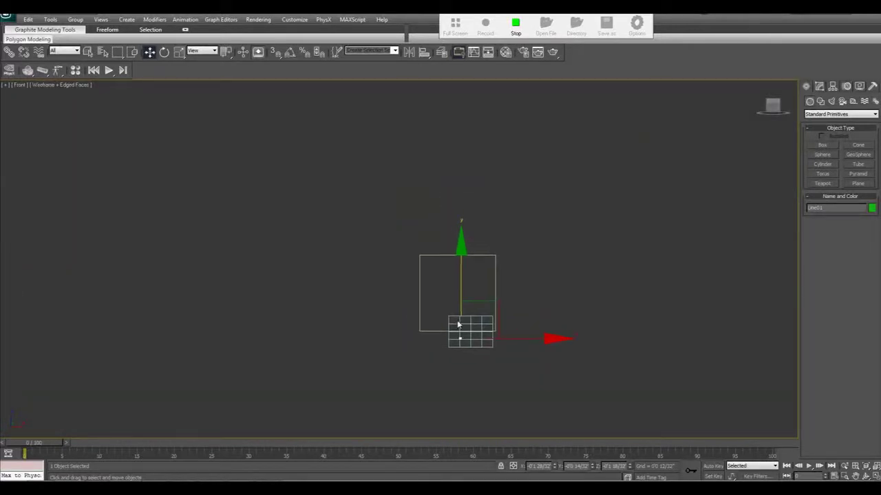
{"action": "left_click_drag", "start_coordinate": [489, 300], "coordinate": [489, 256]}
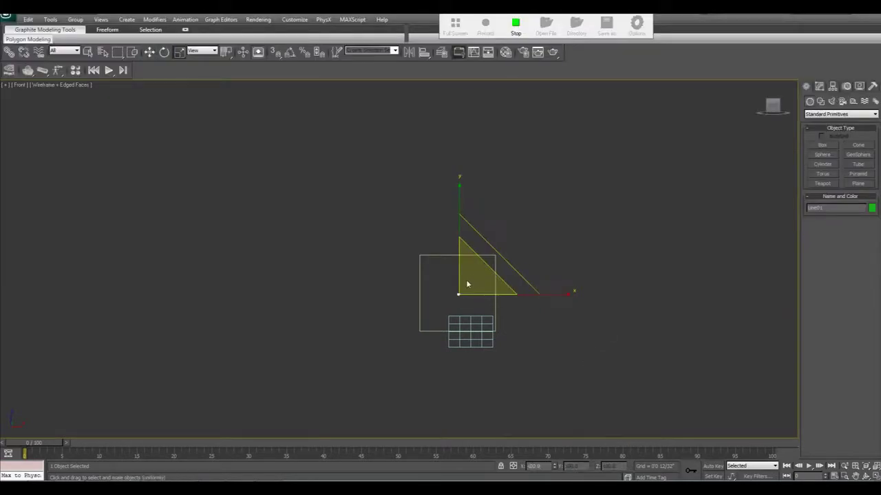
{"action": "mouse_move", "coordinate": [468, 285]}
{"action": "left_mouse_down"}
{"action": "mouse_move", "coordinate": [504, 186]}
{"action": "mouse_move", "coordinate": [719, 419]}
{"action": "mouse_move", "coordinate": [693, 402]}
{"action": "mouse_move", "coordinate": [730, 148]}
{"action": "mouse_move", "coordinate": [682, 200]}
{"action": "left_mouse_up"}
Slide the pot right, then move the plane up and slightly left
{"action": "key", "text": "w"}
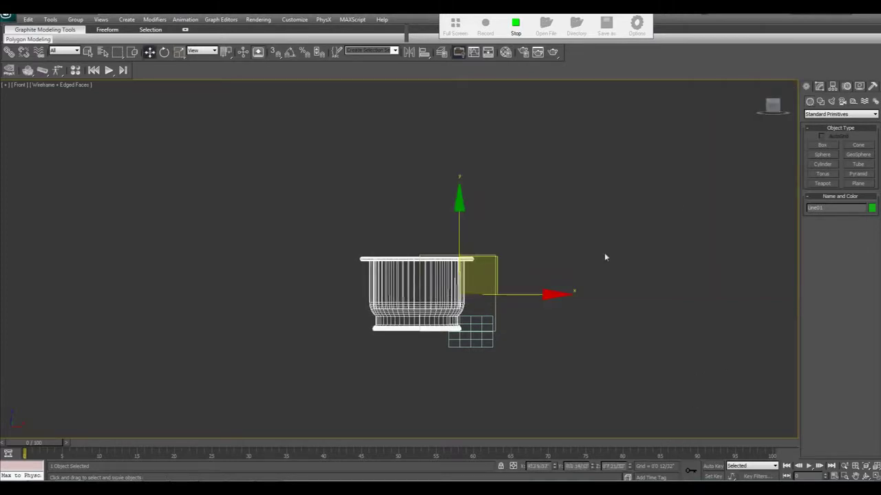
{"action": "left_click_drag", "start_coordinate": [520, 294], "coordinate": [559, 292]}
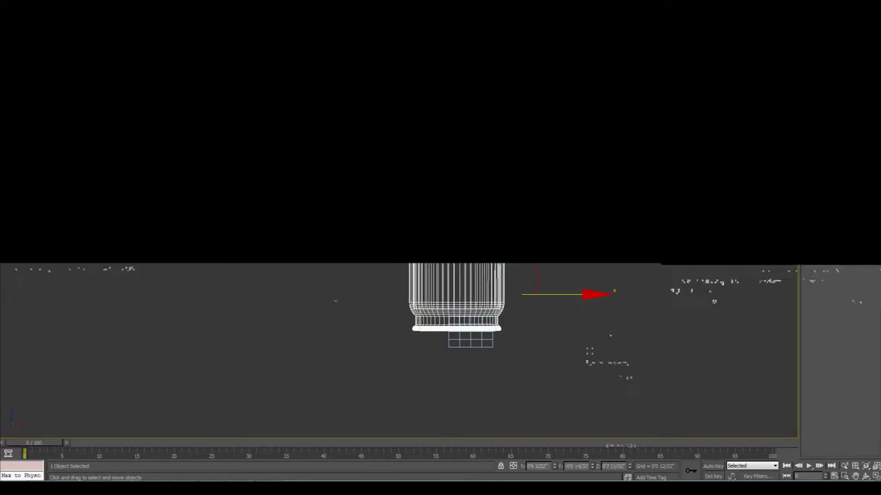
{"action": "left_click", "coordinate": [462, 255]}
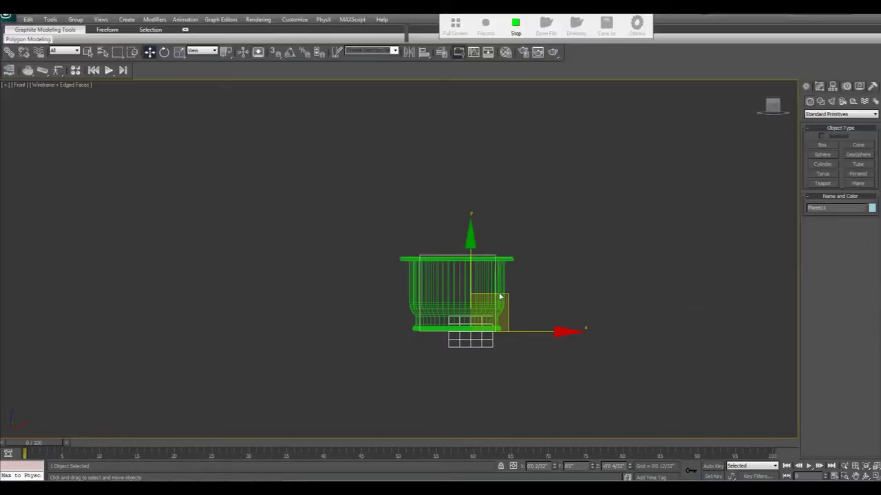
{"action": "mouse_move", "coordinate": [499, 298]}
{"action": "left_mouse_down"}
{"action": "mouse_move", "coordinate": [490, 261]}
{"action": "mouse_move", "coordinate": [543, 132]}
{"action": "left_mouse_up"}
Dismiss the no-cameras warning and switch to the Top view
{"action": "key", "text": "r"}
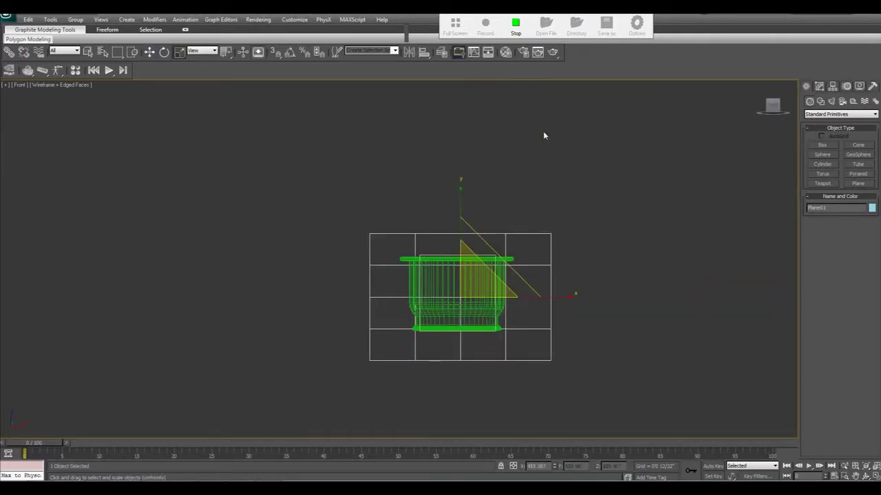
{"action": "key", "text": "c"}
{"action": "left_click", "coordinate": [459, 276]}
{"action": "key", "text": "t"}
{"action": "scroll", "coordinate": [477, 270], "scroll_direction": "up", "scroll_amount": 5}
Move the plane upward in the Top view
{"action": "scroll", "coordinate": [464, 252], "scroll_direction": "down", "scroll_amount": 8}
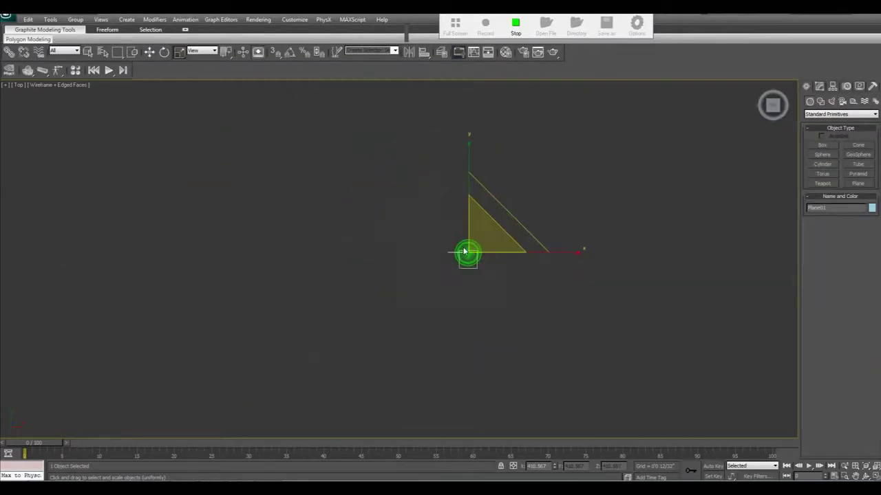
{"action": "key", "text": "w"}
{"action": "left_click_drag", "start_coordinate": [465, 252], "coordinate": [460, 187]}
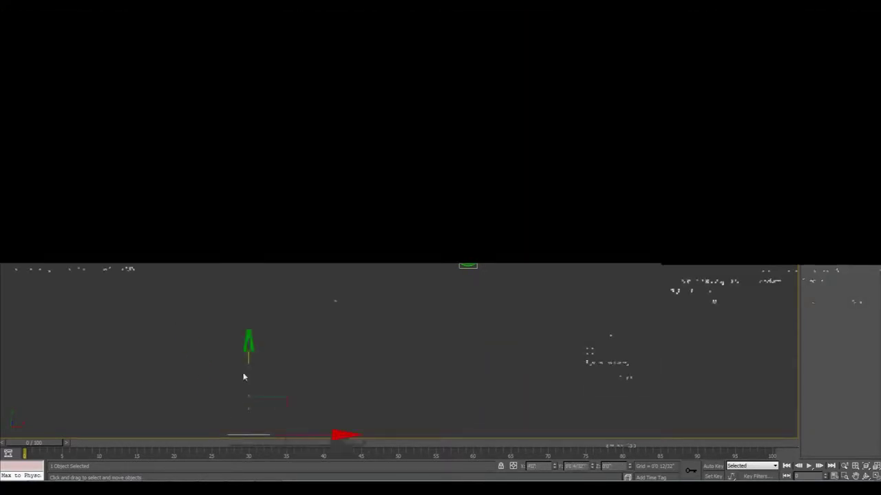
Place a Target camera in front of the pot with its target aimed at it
{"action": "left_click", "coordinate": [841, 101]}
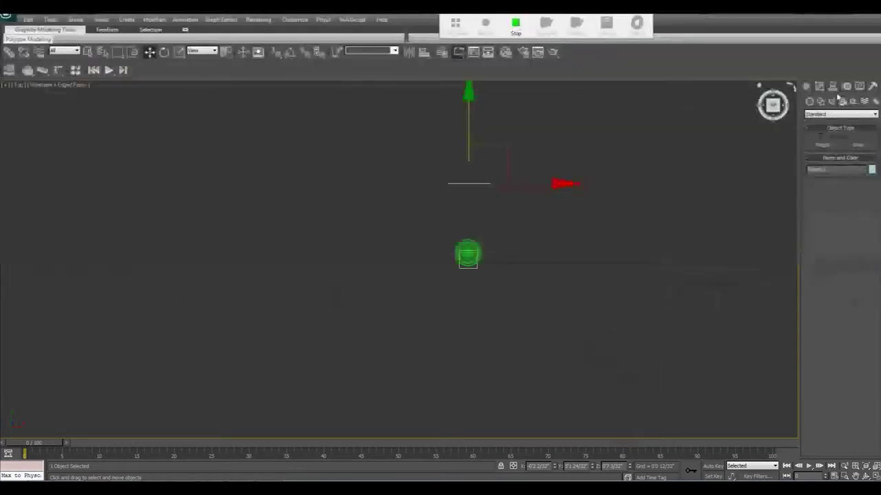
{"action": "left_click", "coordinate": [823, 145]}
{"action": "middle_click_drag", "start_coordinate": [477, 296], "coordinate": [471, 273]}
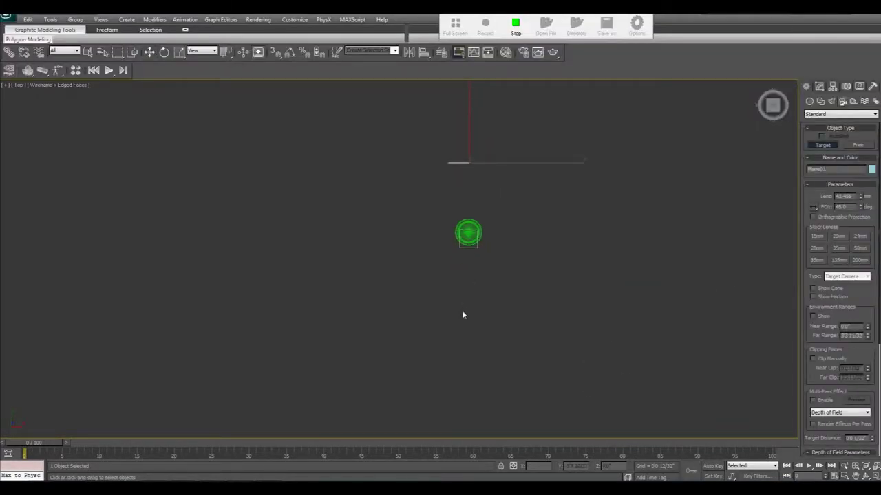
{"action": "left_click_drag", "start_coordinate": [461, 321], "coordinate": [464, 181]}
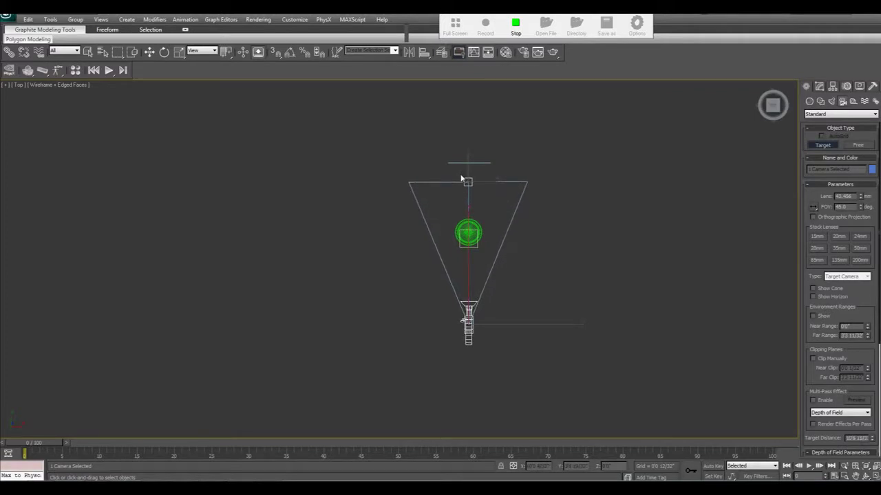
{"action": "left_click_drag", "start_coordinate": [464, 181], "coordinate": [461, 177]}
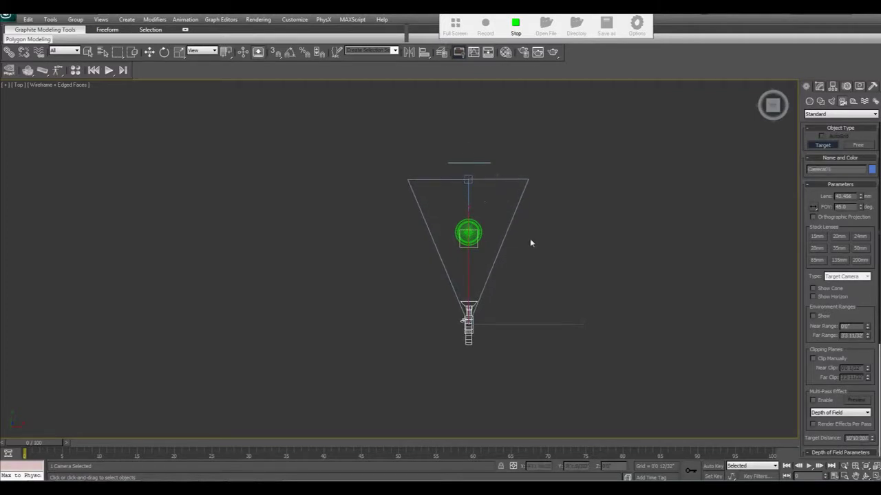
View through Camera01 in shaded mode and make the pale green covering plane see-through
{"action": "key", "text": "w"}
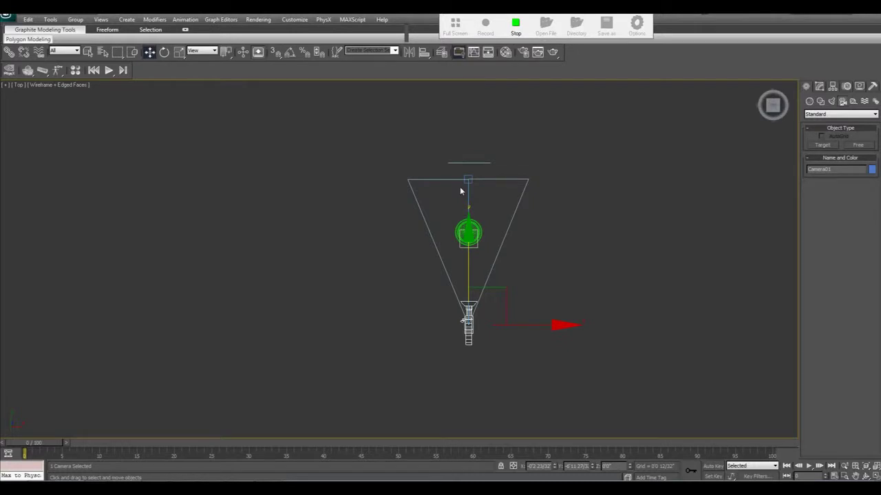
{"action": "key", "text": "c"}
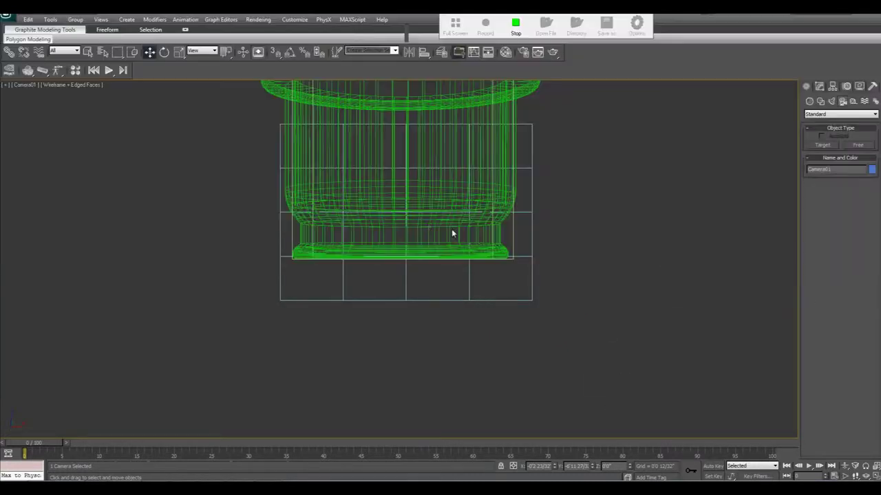
{"action": "middle_click_drag", "start_coordinate": [452, 234], "coordinate": [456, 306]}
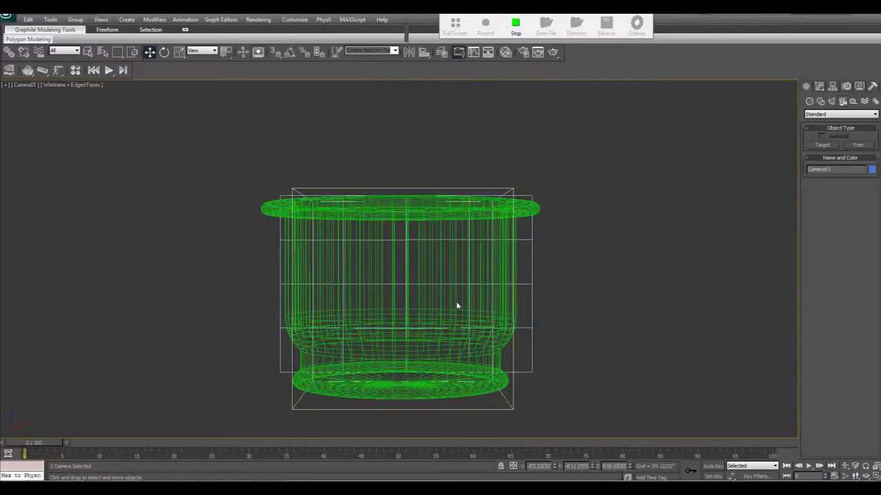
{"action": "key", "text": "shift+q"}
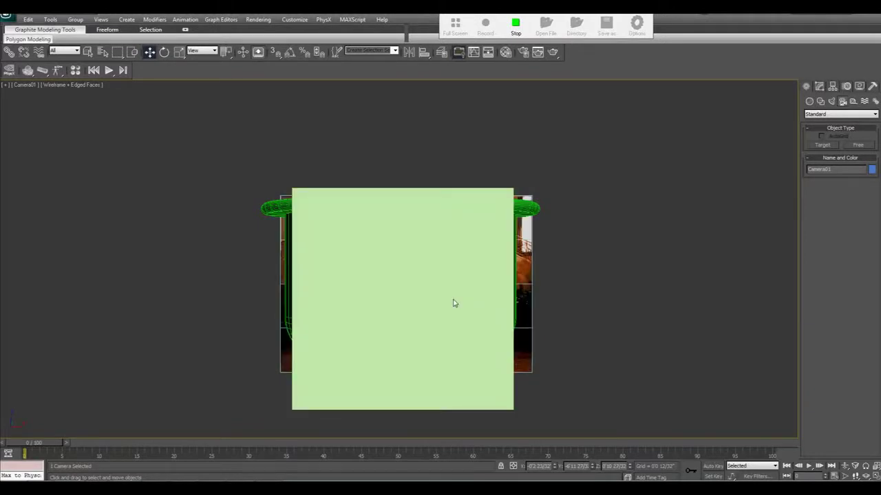
{"action": "left_click", "coordinate": [407, 204]}
{"action": "key", "text": "Delete"}
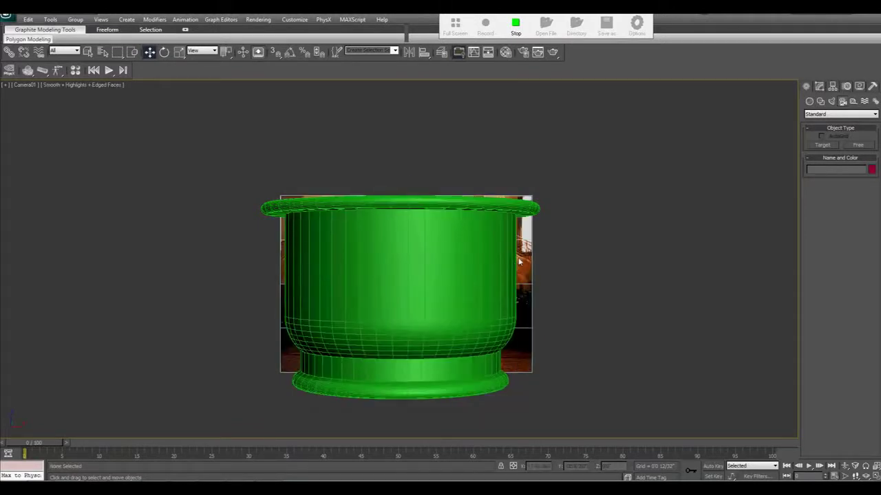
Scale up the lobby background plane and dolly the camera back
{"action": "left_click", "coordinate": [520, 262]}
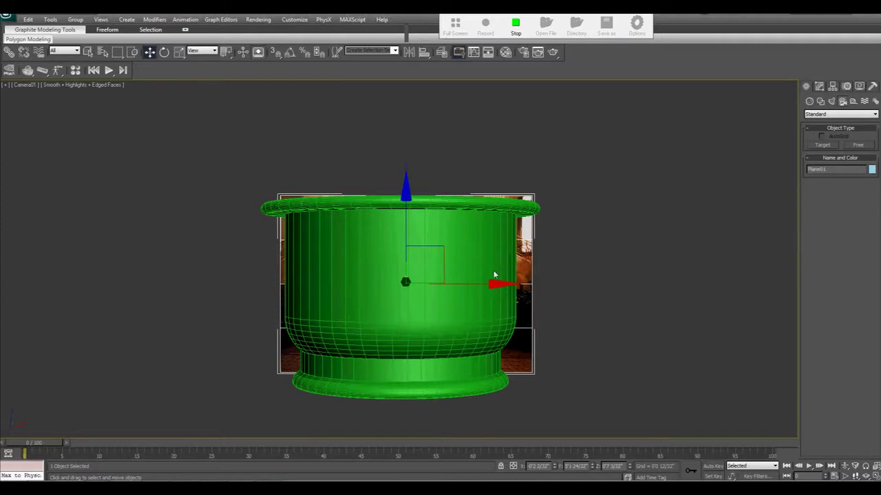
{"action": "key", "text": "r"}
{"action": "left_click_drag", "start_coordinate": [413, 275], "coordinate": [442, 224]}
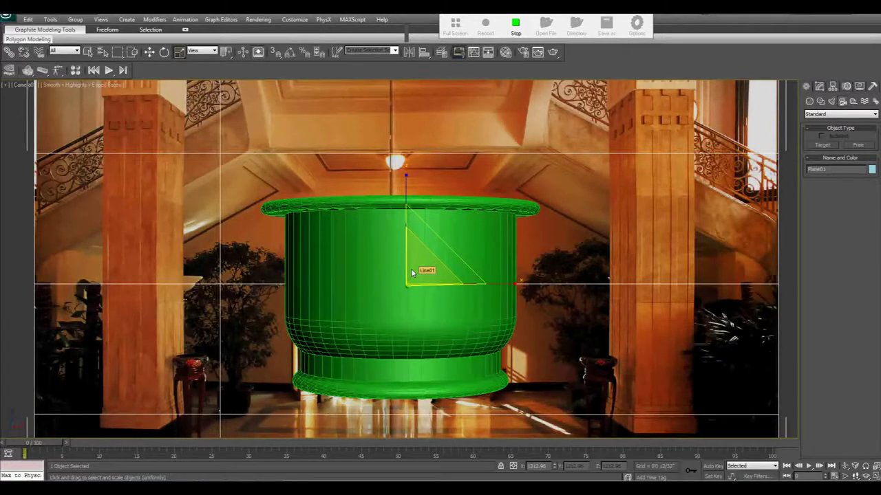
{"action": "mouse_move", "coordinate": [413, 273]}
{"action": "left_mouse_down"}
{"action": "mouse_move", "coordinate": [445, 190]}
{"action": "mouse_move", "coordinate": [793, 388]}
{"action": "left_mouse_up"}
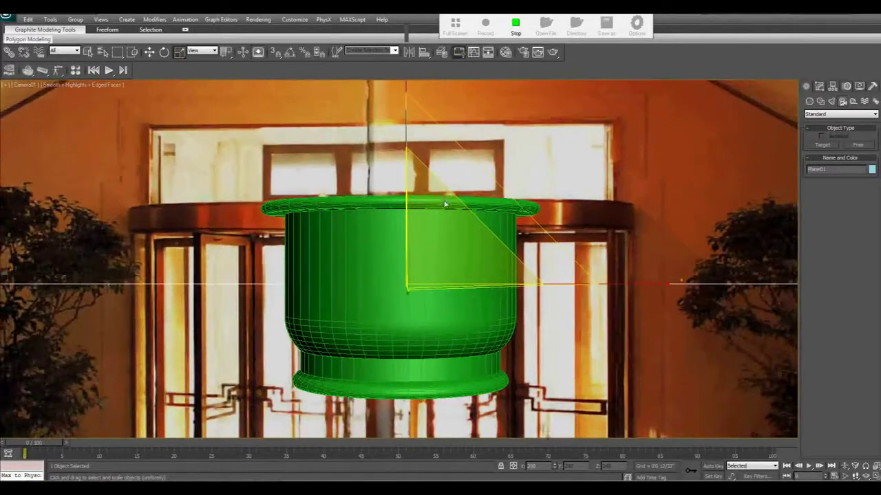
{"action": "left_click", "coordinate": [844, 466]}
{"action": "mouse_move", "coordinate": [513, 323]}
{"action": "left_mouse_down"}
{"action": "mouse_move", "coordinate": [505, 393]}
{"action": "mouse_move", "coordinate": [505, 371]}
{"action": "left_mouse_up"}
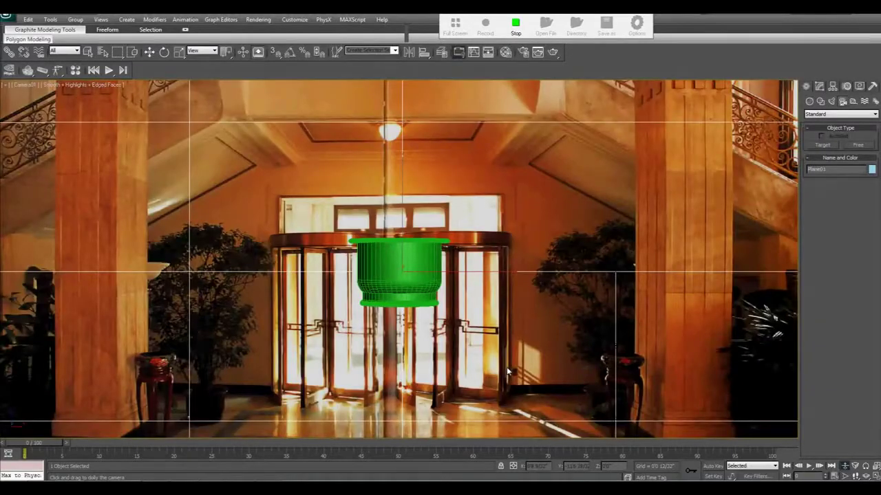
Scale the lobby background further and shift it up and right, undoing an accidental tilt
{"action": "key", "text": "r"}
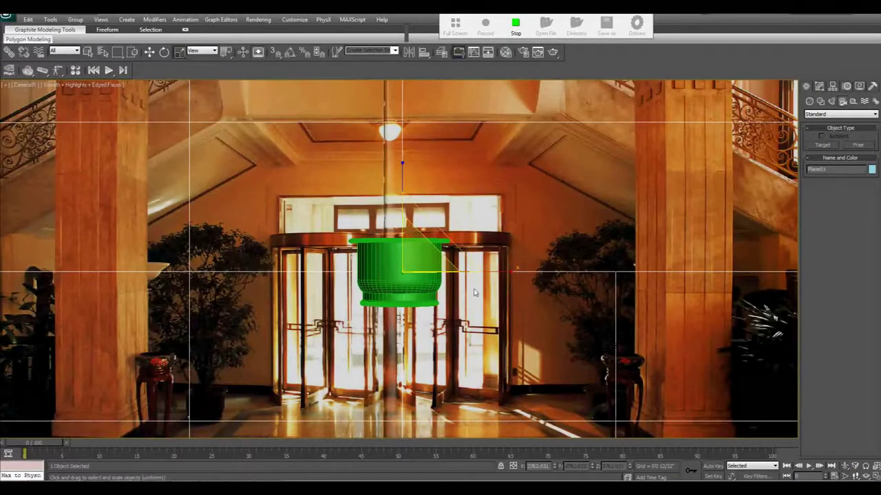
{"action": "left_click_drag", "start_coordinate": [412, 260], "coordinate": [439, 183]}
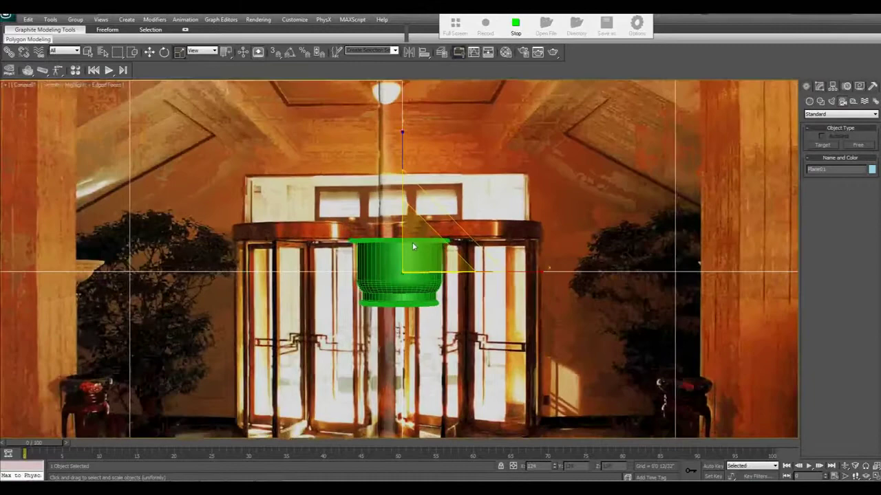
{"action": "key", "text": "w"}
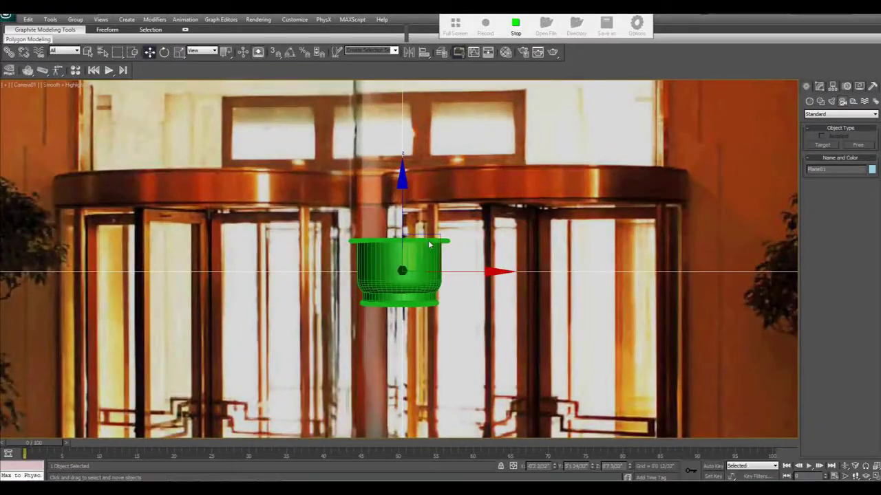
{"action": "mouse_move", "coordinate": [448, 240]}
{"action": "left_mouse_down"}
{"action": "mouse_move", "coordinate": [541, 167]}
{"action": "mouse_move", "coordinate": [509, 192]}
{"action": "mouse_move", "coordinate": [603, 175]}
{"action": "mouse_move", "coordinate": [617, 233]}
{"action": "mouse_move", "coordinate": [578, 253]}
{"action": "left_mouse_up"}
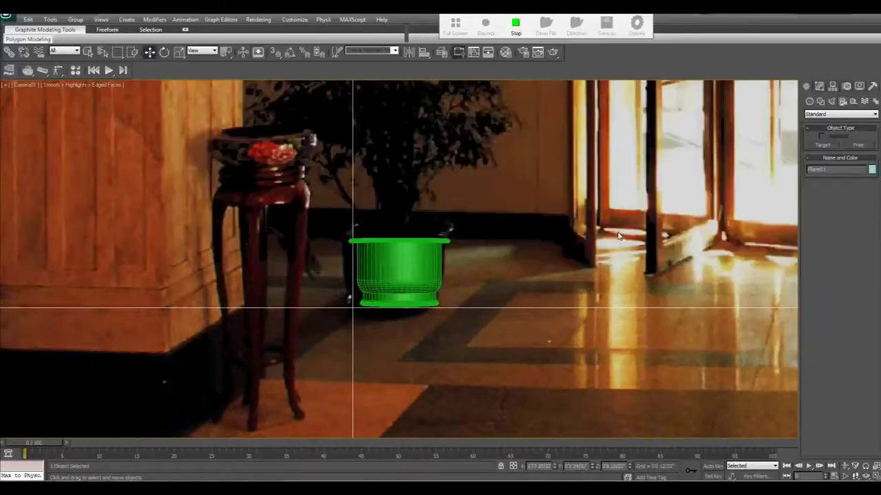
{"action": "key", "text": "r"}
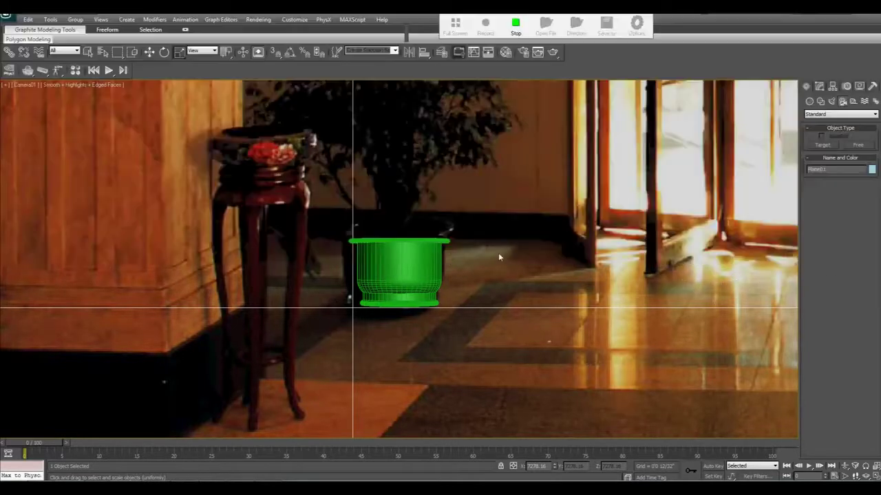
{"action": "mouse_move", "coordinate": [498, 254]}
{"action": "left_mouse_down"}
{"action": "mouse_move", "coordinate": [520, 289]}
{"action": "mouse_move", "coordinate": [401, 322]}
{"action": "mouse_move", "coordinate": [401, 336]}
{"action": "left_mouse_up"}
{"action": "key", "text": "e"}
{"action": "key", "text": "ctrl+z"}
{"action": "key", "text": "w"}
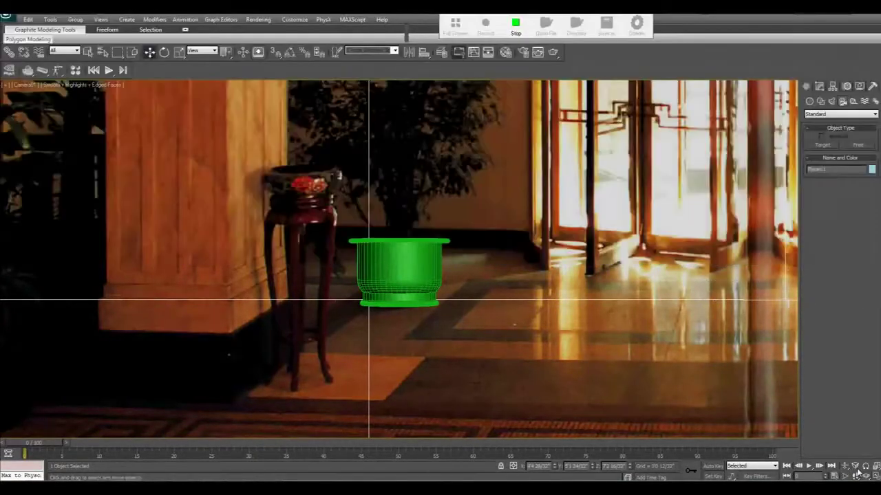
Orbit the camera so the pot sits lower, then move the pot onto the lobby floor
{"action": "left_click", "coordinate": [857, 470]}
{"action": "left_click_drag", "start_coordinate": [663, 311], "coordinate": [664, 325]}
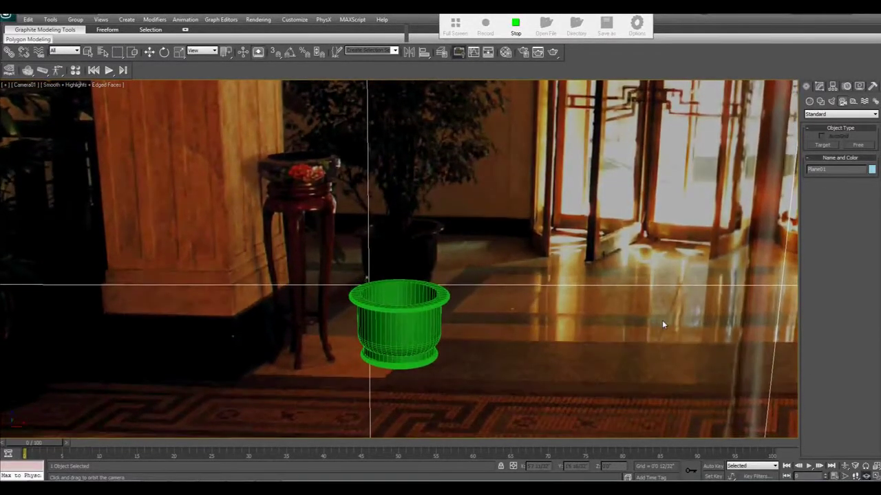
{"action": "left_click_drag", "start_coordinate": [663, 325], "coordinate": [663, 323]}
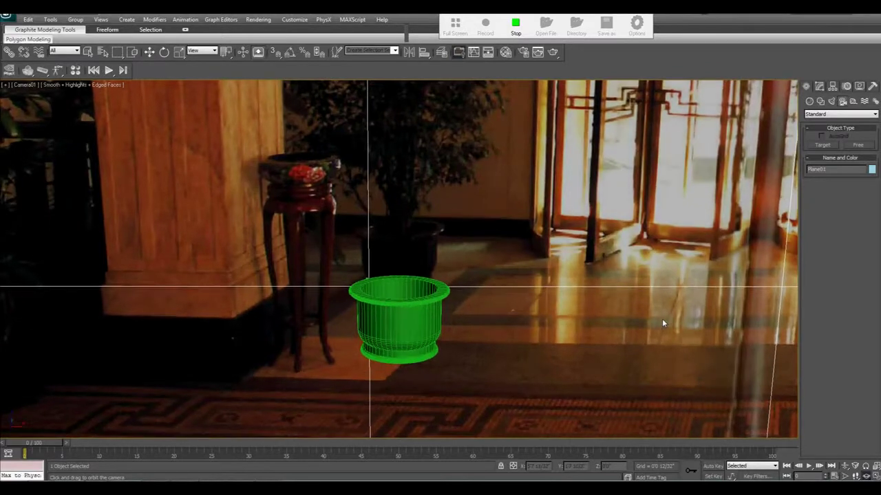
{"action": "key", "text": "w"}
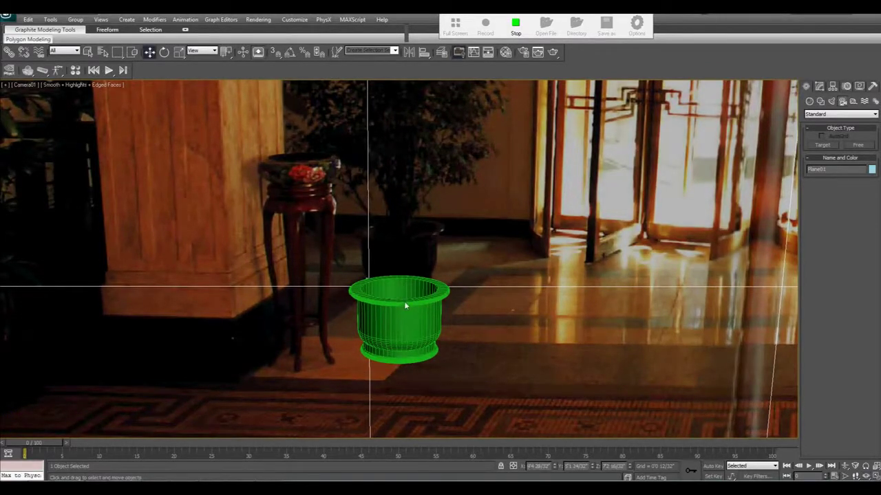
{"action": "left_click", "coordinate": [405, 306]}
{"action": "left_click_drag", "start_coordinate": [460, 313], "coordinate": [458, 248]}
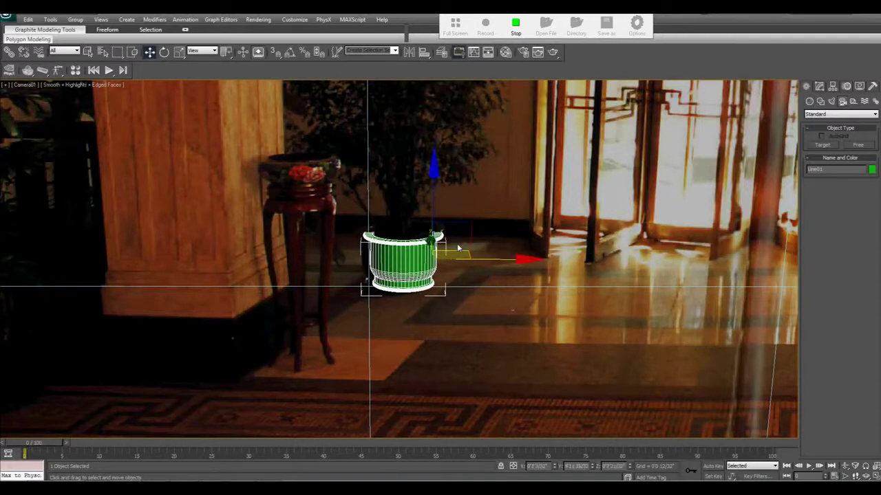
Scale the green pot up slightly
{"action": "key", "text": "r"}
{"action": "left_click_drag", "start_coordinate": [460, 247], "coordinate": [460, 247]}
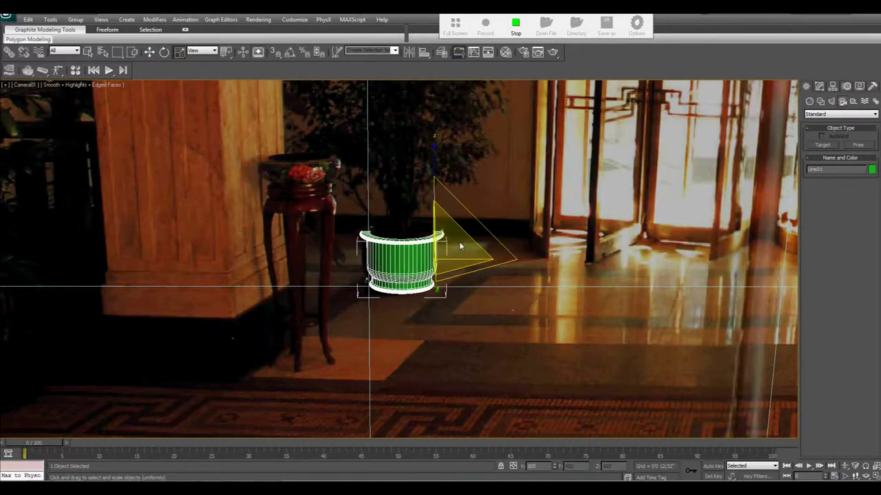
{"action": "key", "text": "w"}
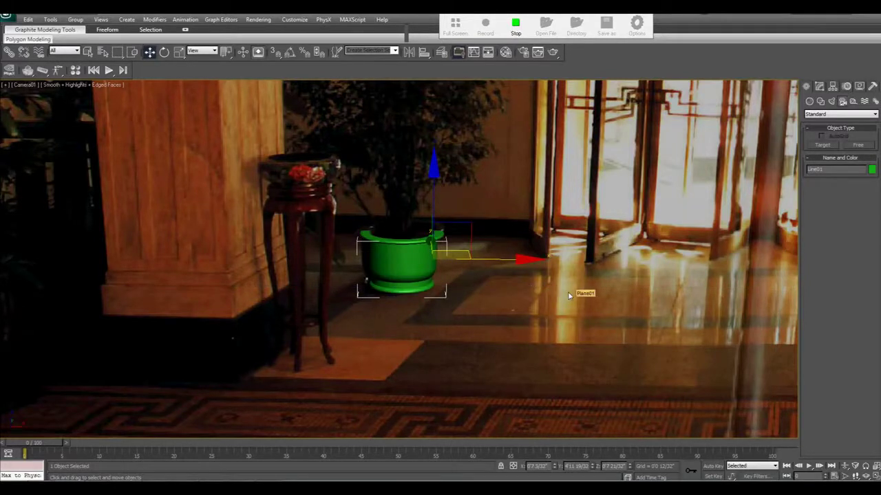
Dolly and swing Camera01 back to frame the whole lobby and its revolving doors
{"action": "left_click", "coordinate": [852, 467]}
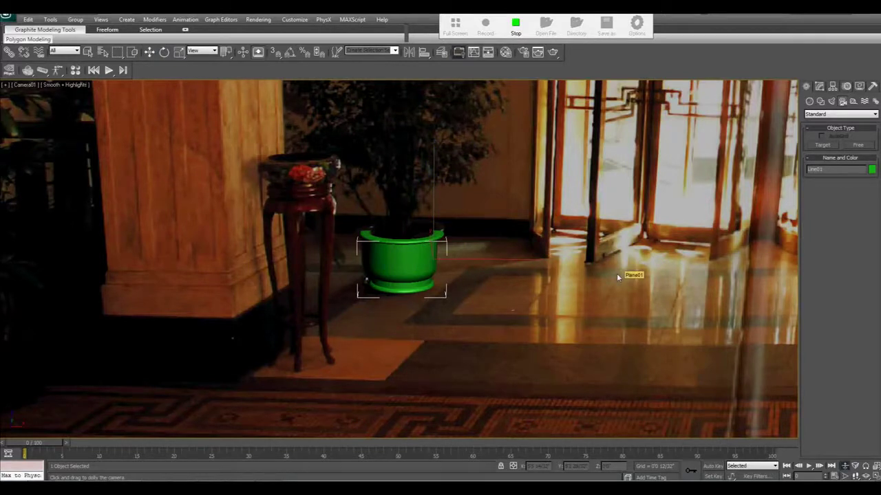
{"action": "left_click_drag", "start_coordinate": [565, 251], "coordinate": [567, 293]}
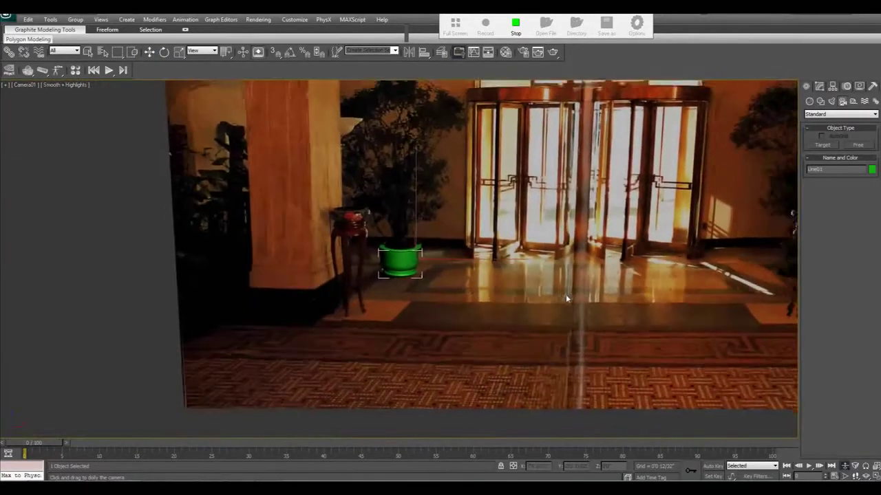
{"action": "mouse_move", "coordinate": [575, 271]}
{"action": "middle_mouse_down"}
{"action": "mouse_move", "coordinate": [493, 298]}
{"action": "mouse_move", "coordinate": [433, 292]}
{"action": "middle_mouse_up"}
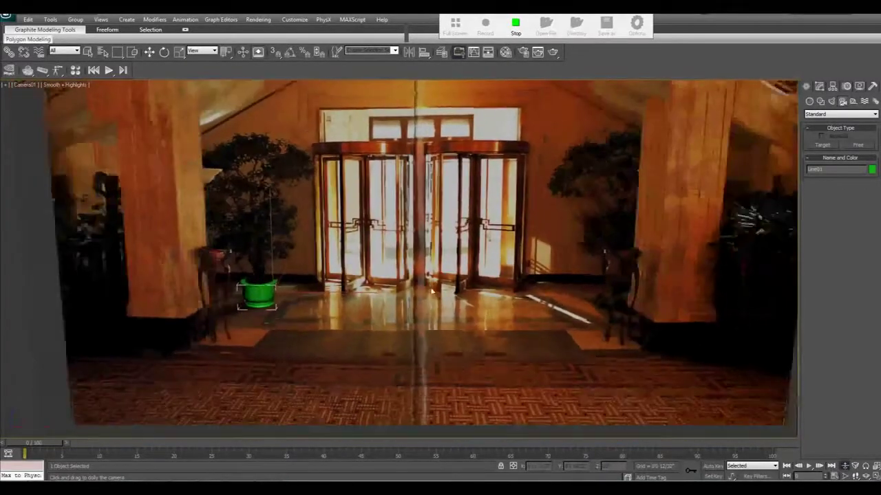
{"action": "mouse_move", "coordinate": [432, 292]}
{"action": "left_mouse_down"}
{"action": "mouse_move", "coordinate": [432, 301]}
{"action": "mouse_move", "coordinate": [442, 280]}
{"action": "left_mouse_up"}
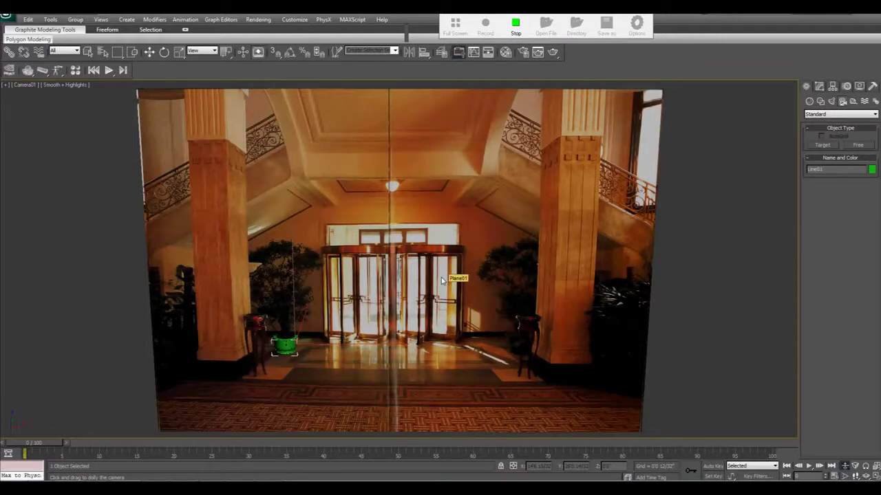
{"action": "scroll", "coordinate": [443, 280], "scroll_direction": "down", "scroll_amount": 3}
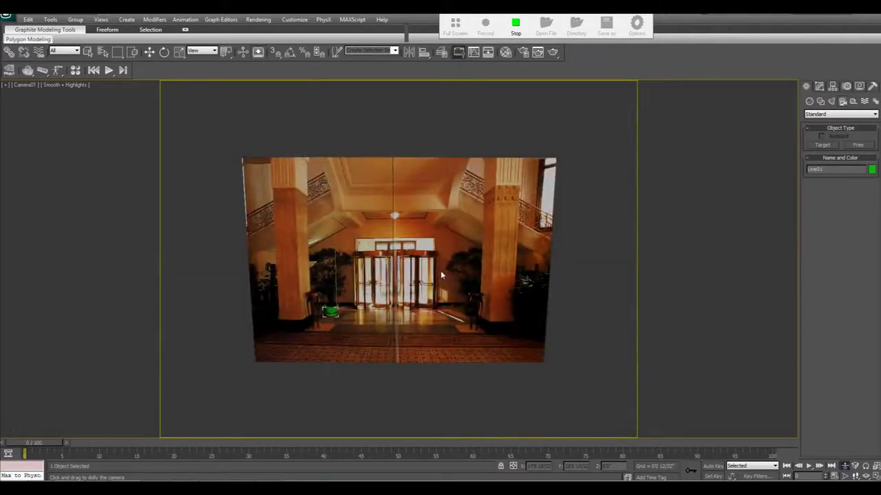
{"action": "scroll", "coordinate": [569, 279], "scroll_direction": "up", "scroll_amount": 2}
{"action": "scroll", "coordinate": [570, 275], "scroll_direction": "up", "scroll_amount": 1}
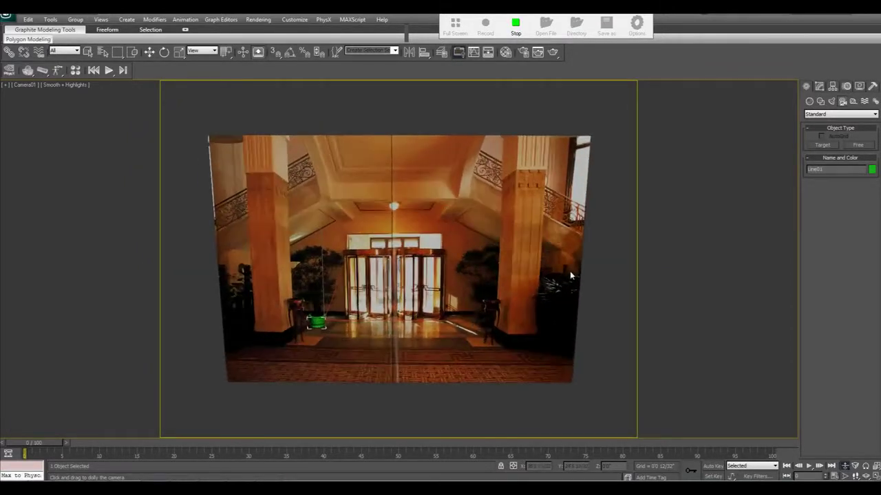
{"action": "scroll", "coordinate": [570, 269], "scroll_direction": "up", "scroll_amount": 1}
{"action": "scroll", "coordinate": [569, 265], "scroll_direction": "up", "scroll_amount": 1}
{"action": "scroll", "coordinate": [570, 268], "scroll_direction": "up", "scroll_amount": 1}
{"action": "scroll", "coordinate": [569, 268], "scroll_direction": "up", "scroll_amount": 1}
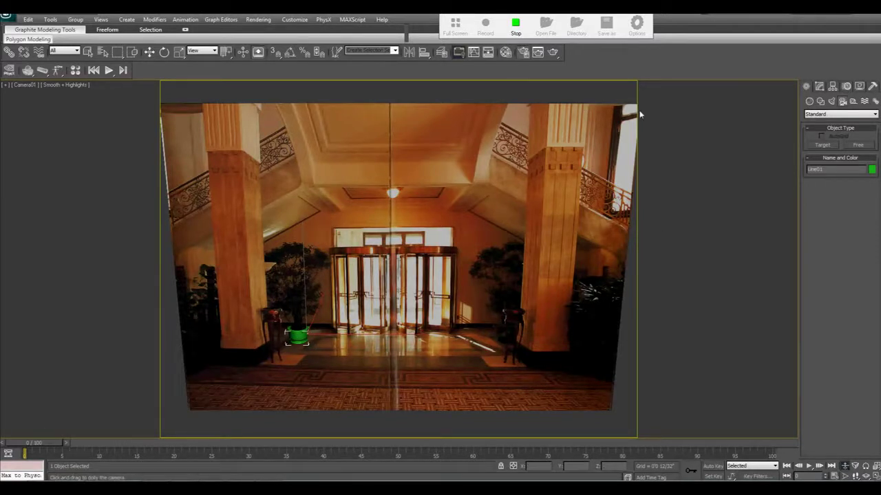
In Render Setup, lower the output Height to 650 to widen the camera frame
{"action": "key", "text": "F10"}
{"action": "left_click_drag", "start_coordinate": [646, 84], "coordinate": [706, 89]}
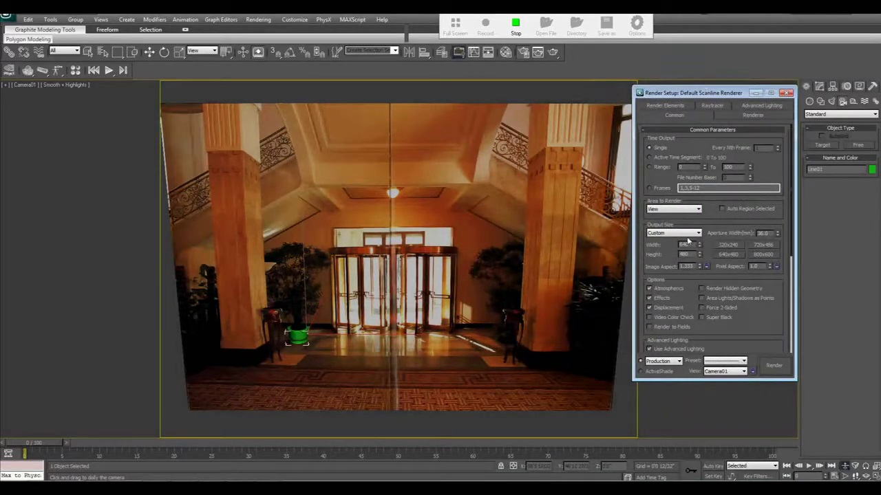
{"action": "double_click", "coordinate": [681, 254]}
{"action": "left_click_drag", "start_coordinate": [708, 88], "coordinate": [728, 86]}
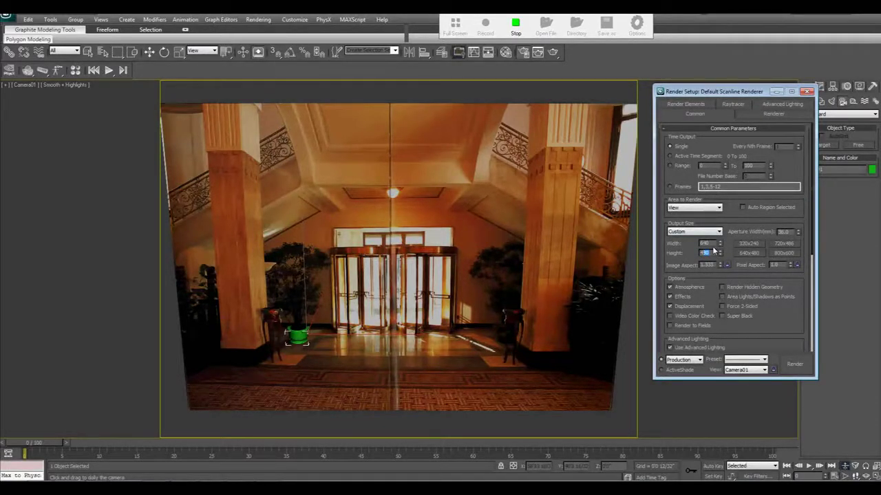
{"action": "mouse_move", "coordinate": [714, 252]}
{"action": "left_mouse_down"}
{"action": "mouse_move", "coordinate": [714, 410]}
{"action": "mouse_move", "coordinate": [736, 55]}
{"action": "left_mouse_up"}
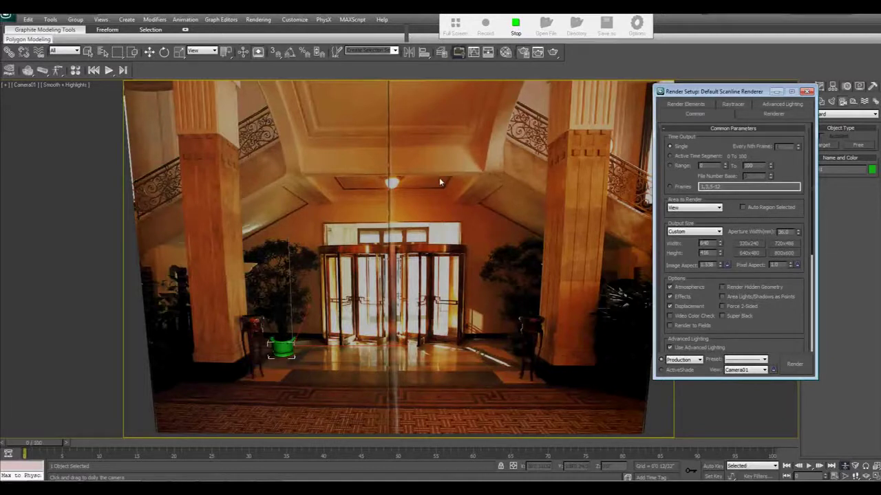
Check the whole backdrop in the Front view, deselect the plane, and return to Camera01
{"action": "key", "text": "f"}
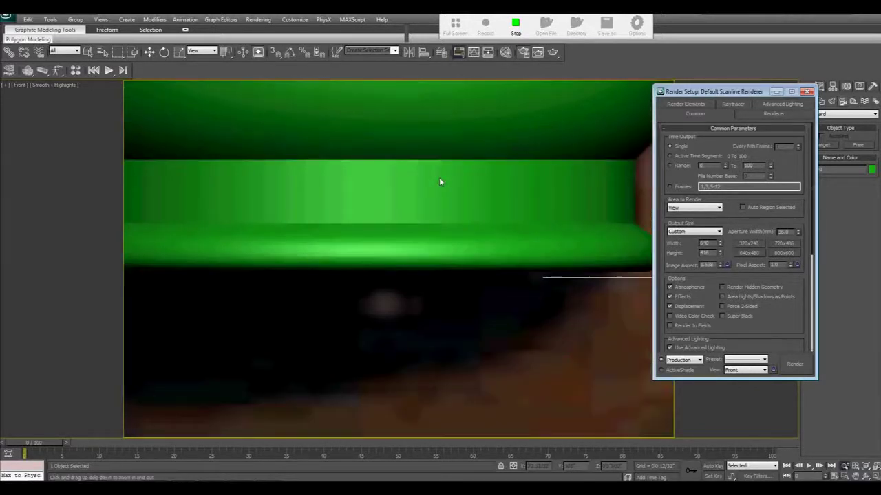
{"action": "key", "text": "z"}
{"action": "left_click", "coordinate": [606, 211]}
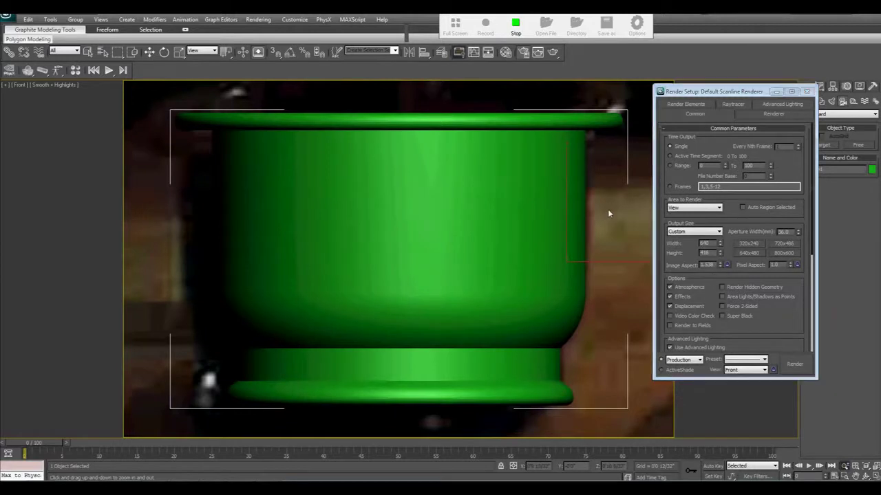
{"action": "left_click", "coordinate": [149, 51]}
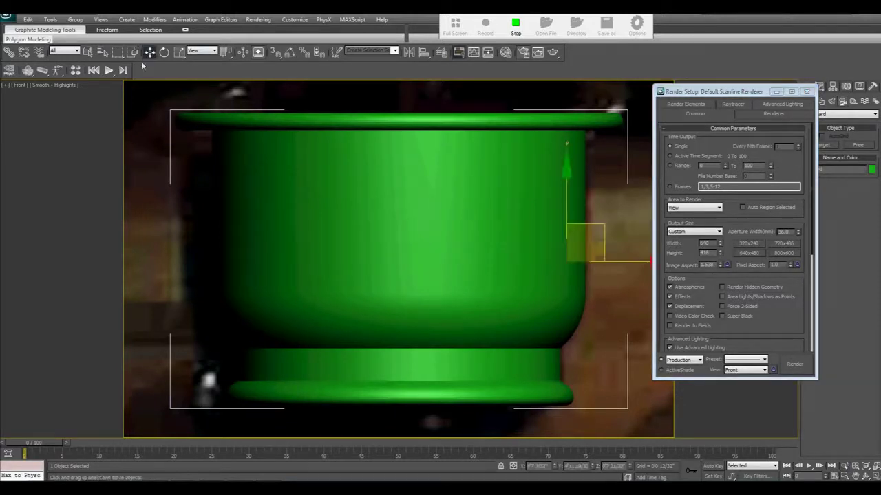
{"action": "key", "text": "shift+z"}
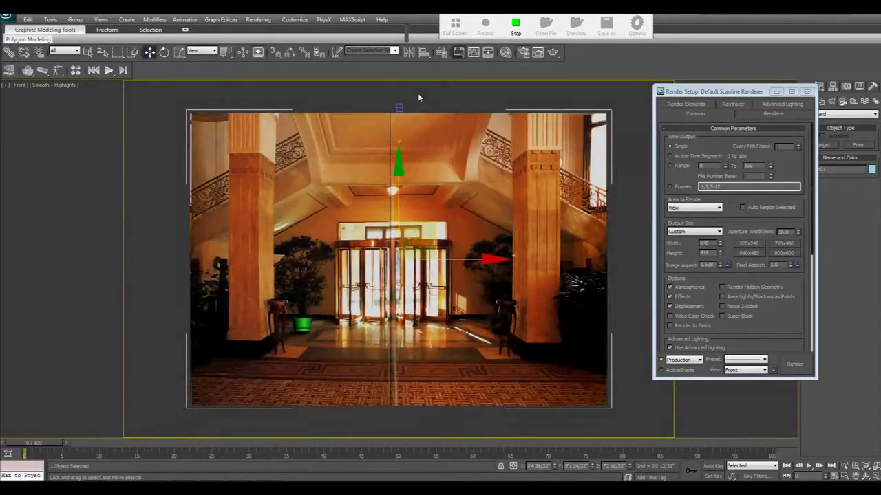
{"action": "left_click", "coordinate": [418, 92]}
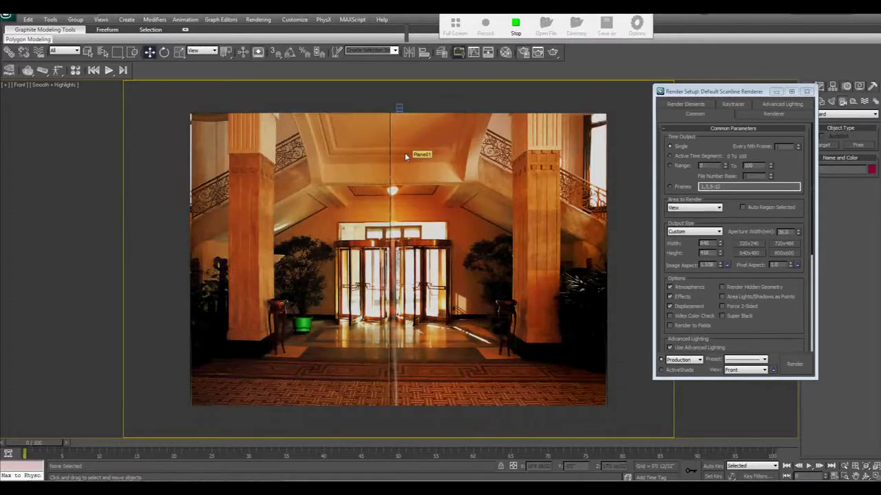
{"action": "key", "text": "c"}
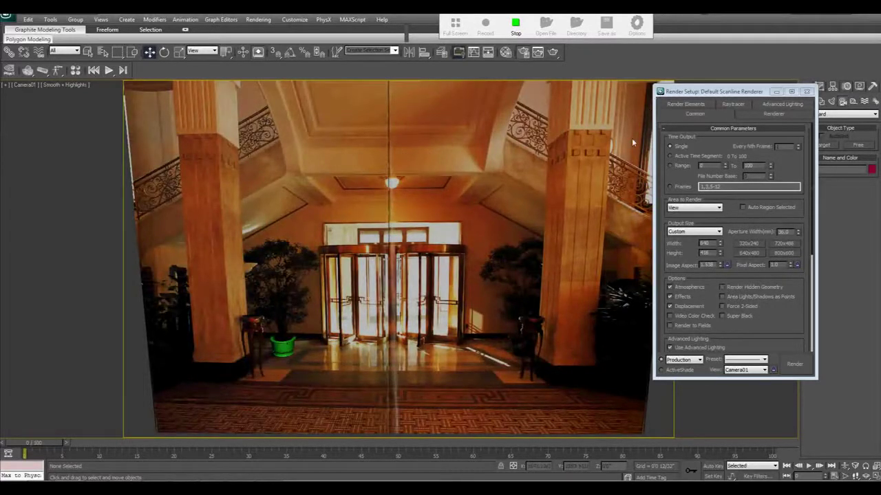
Set the render output Width to 1000 and close Render Setup
{"action": "double_click", "coordinate": [707, 243]}
{"action": "type", "text": "1000"}
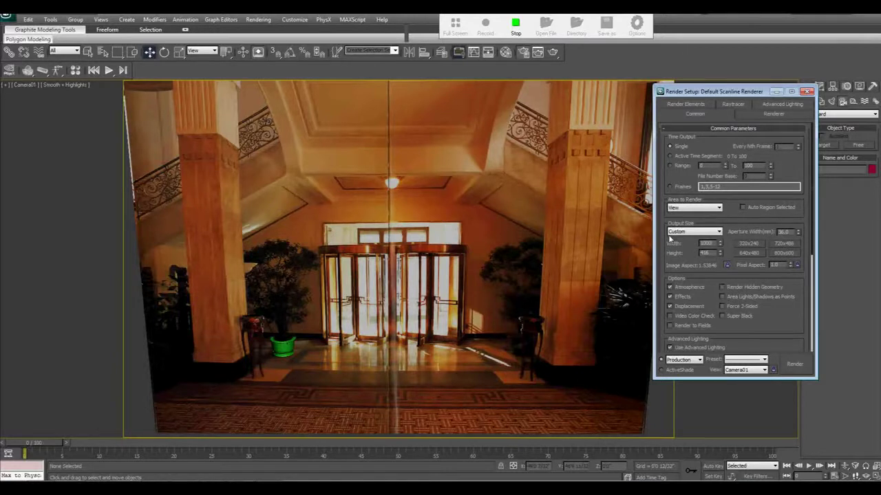
{"action": "double_click", "coordinate": [707, 243]}
{"action": "left_click", "coordinate": [808, 91]}
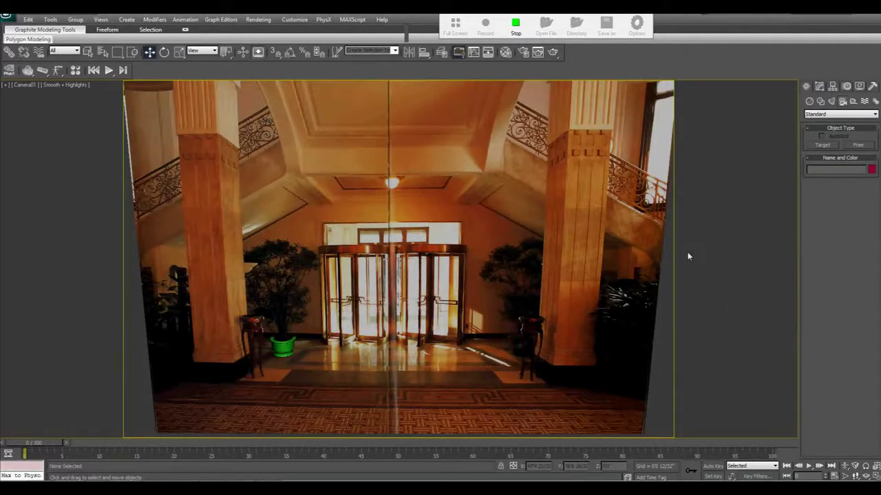
Select the green pot and list the Standard Primitives in the Create panel
{"action": "left_click", "coordinate": [282, 348]}
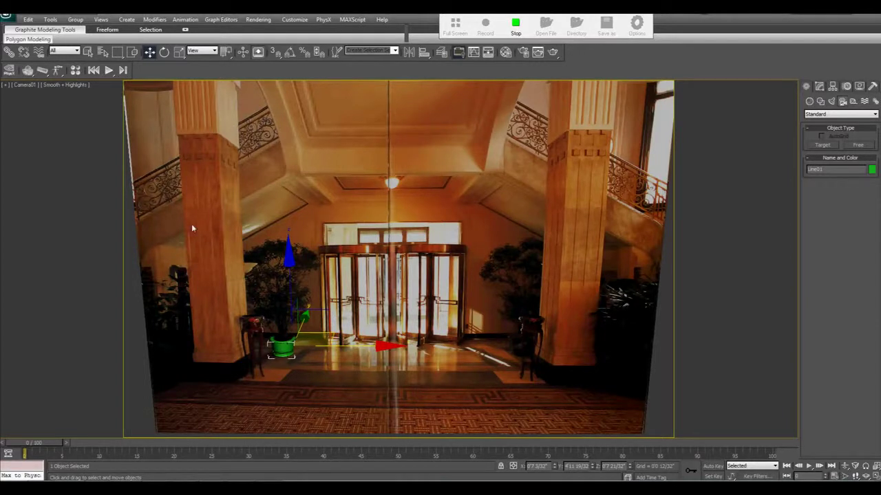
{"action": "left_click", "coordinate": [514, 26]}
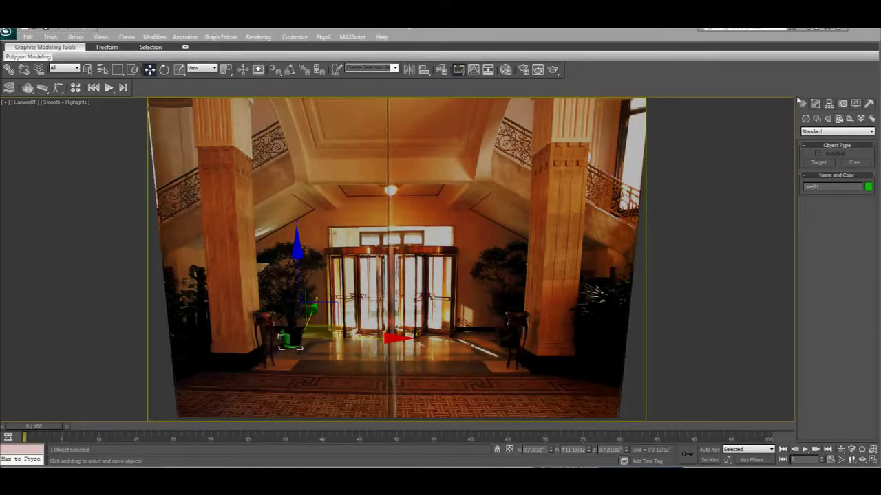
{"action": "left_click", "coordinate": [804, 119]}
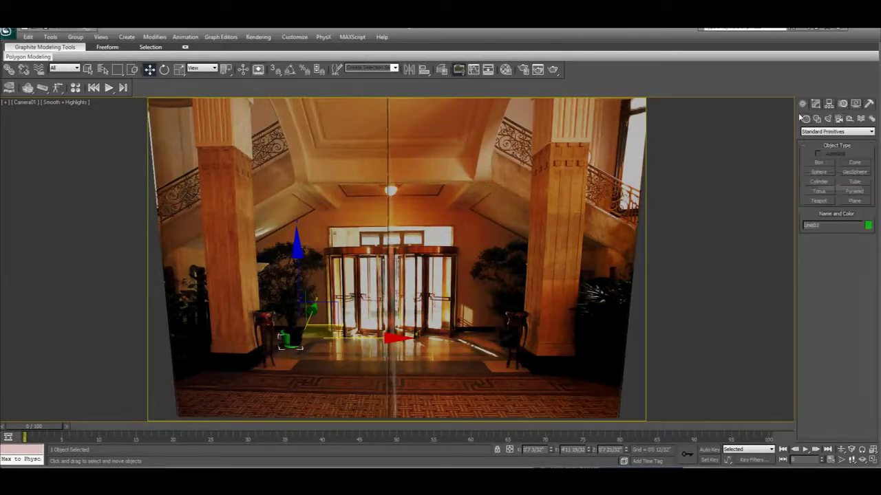
Draw a large plane across the lobby floor, position it, and set its Z to 0
{"action": "left_click", "coordinate": [854, 200]}
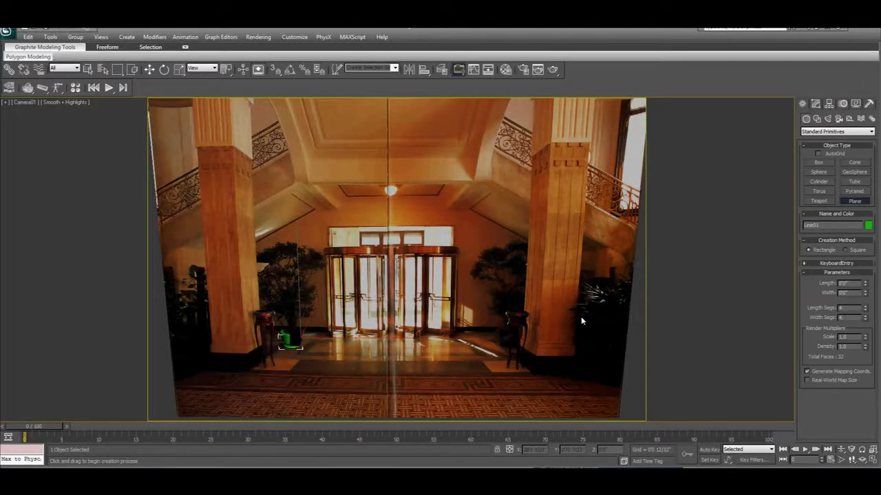
{"action": "mouse_move", "coordinate": [619, 344]}
{"action": "left_mouse_down"}
{"action": "mouse_move", "coordinate": [157, 425]}
{"action": "mouse_move", "coordinate": [30, 423]}
{"action": "left_mouse_up"}
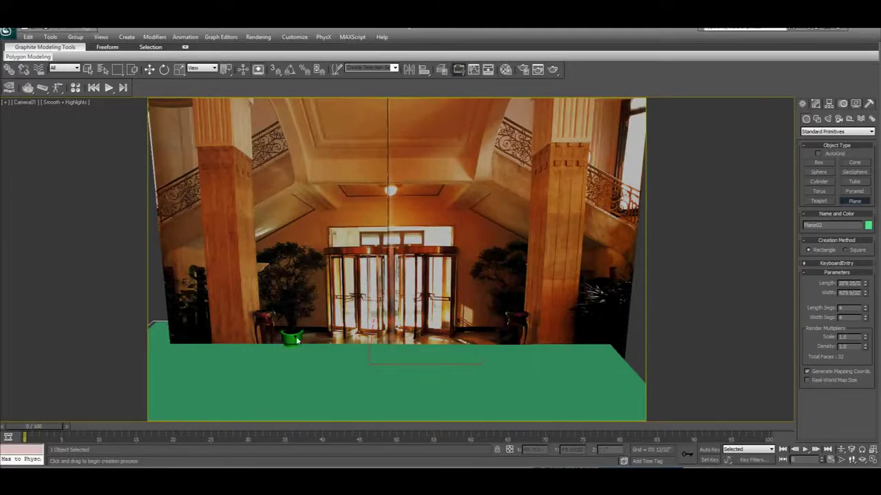
{"action": "key", "text": "w"}
{"action": "left_click_drag", "start_coordinate": [391, 348], "coordinate": [433, 352]}
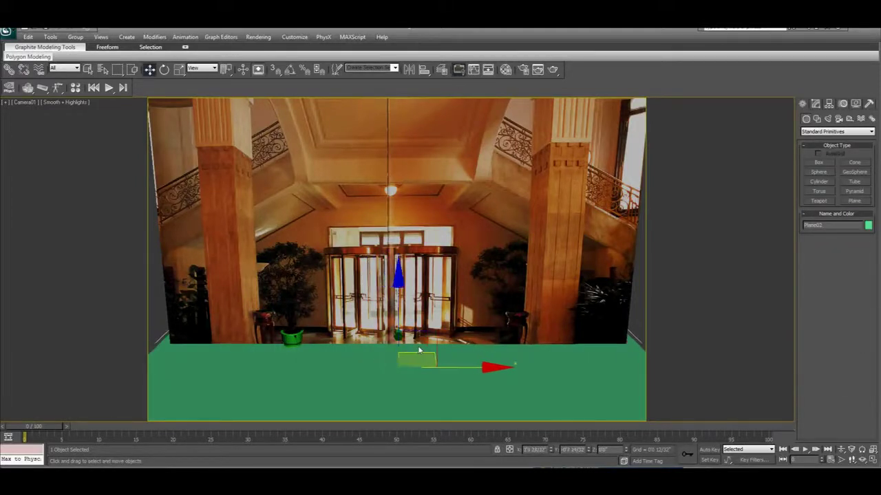
{"action": "mouse_move", "coordinate": [433, 352]}
{"action": "left_mouse_down"}
{"action": "mouse_move", "coordinate": [436, 374]}
{"action": "mouse_move", "coordinate": [421, 377]}
{"action": "left_mouse_up"}
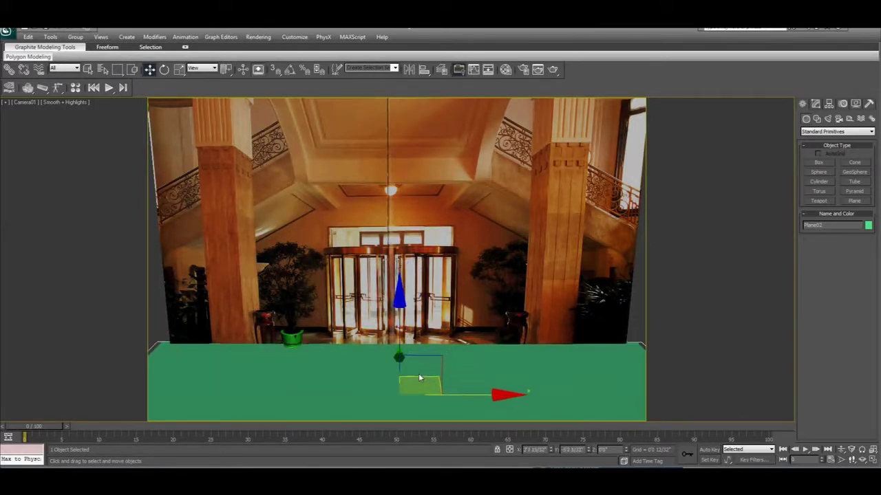
{"action": "left_click_drag", "start_coordinate": [420, 378], "coordinate": [394, 310]}
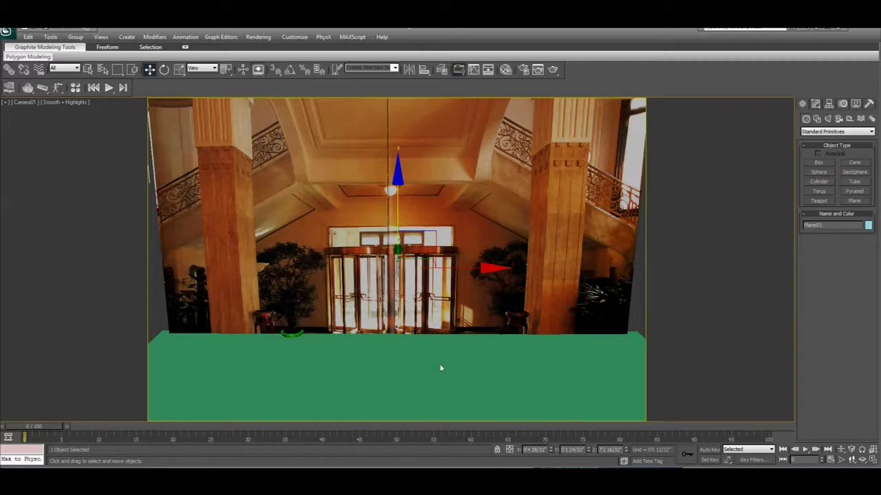
{"action": "left_click", "coordinate": [450, 319]}
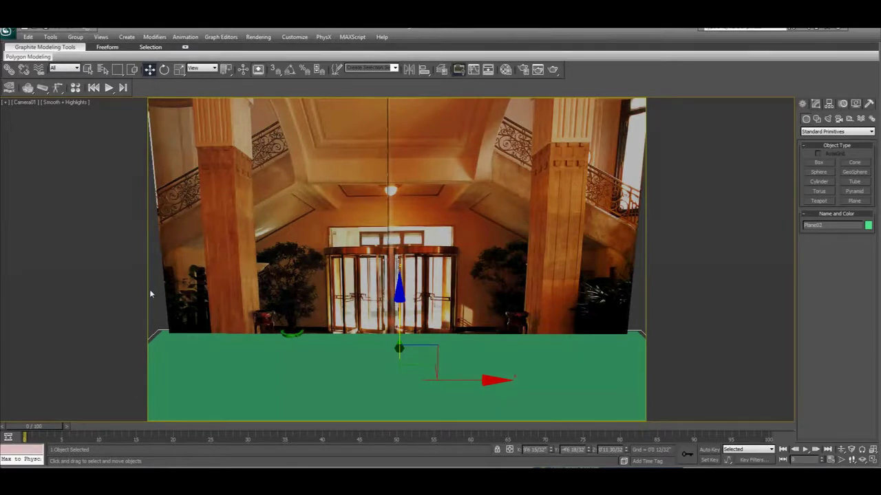
{"action": "type", "text": "0"}
{"action": "key", "text": "Return"}
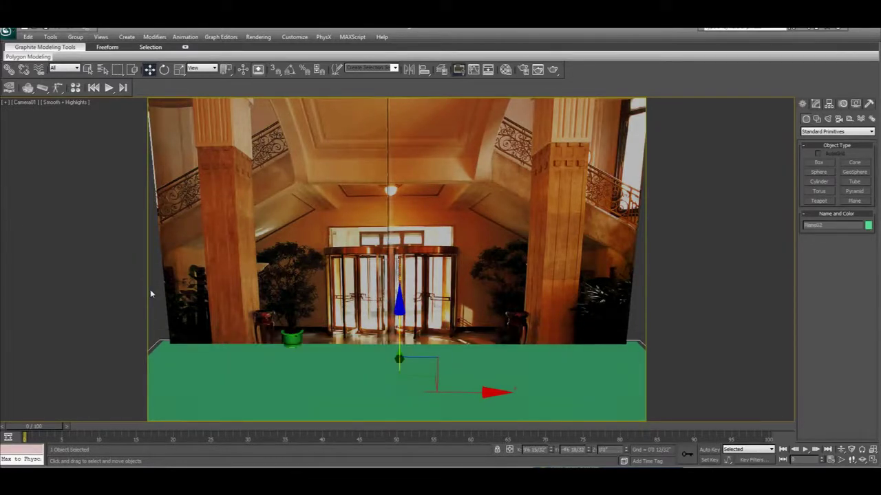
Orbit around the pot in the Perspective view to check the floor plane
{"action": "left_click", "coordinate": [283, 337]}
{"action": "key", "text": "p"}
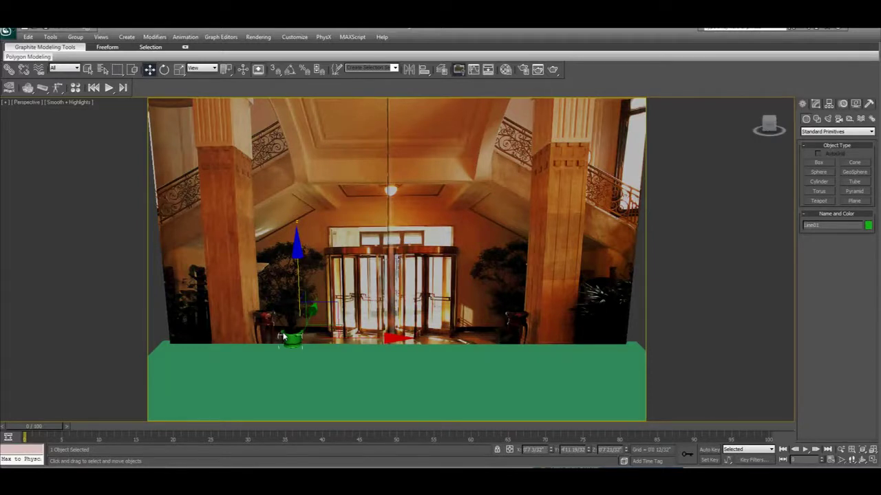
{"action": "key", "text": "z"}
{"action": "mouse_move", "coordinate": [372, 321]}
{"action": "middle_mouse_down", "text": "alt"}
{"action": "mouse_move", "coordinate": [360, 324]}
{"action": "mouse_move", "coordinate": [396, 311]}
{"action": "mouse_move", "coordinate": [353, 295]}
{"action": "mouse_move", "coordinate": [386, 300]}
{"action": "mouse_move", "coordinate": [310, 311]}
{"action": "mouse_move", "coordinate": [331, 309]}
{"action": "middle_mouse_up", "text": "alt"}
{"action": "scroll", "coordinate": [380, 311], "scroll_direction": "down", "scroll_amount": 3}
{"action": "mouse_move", "coordinate": [395, 296]}
{"action": "middle_mouse_down", "text": "alt"}
{"action": "mouse_move", "coordinate": [425, 307]}
{"action": "mouse_move", "coordinate": [352, 306]}
{"action": "mouse_move", "coordinate": [373, 324]}
{"action": "mouse_move", "coordinate": [331, 321]}
{"action": "mouse_move", "coordinate": [378, 328]}
{"action": "mouse_move", "coordinate": [392, 325]}
{"action": "mouse_move", "coordinate": [319, 317]}
{"action": "mouse_move", "coordinate": [350, 332]}
{"action": "mouse_move", "coordinate": [330, 312]}
{"action": "mouse_move", "coordinate": [338, 311]}
{"action": "mouse_move", "coordinate": [319, 311]}
{"action": "middle_mouse_up", "text": "alt"}
Back in Camera01, make Plane02 see-through with Alt+X
{"action": "key", "text": "c"}
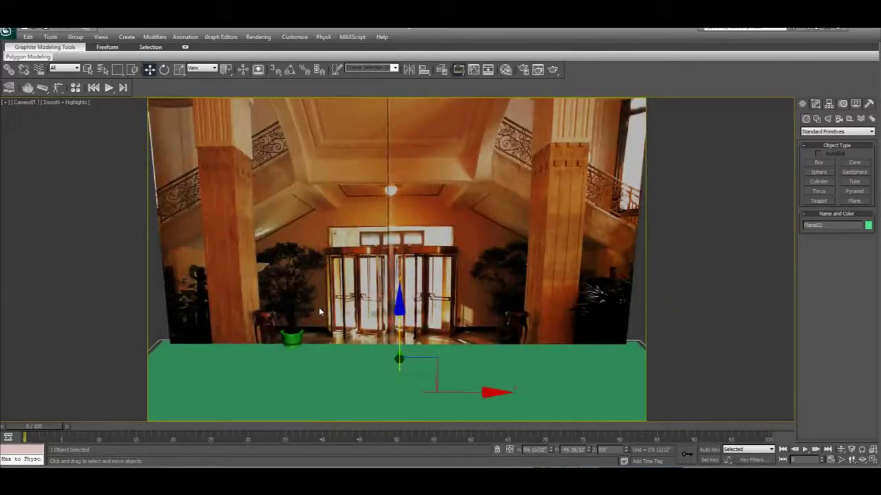
{"action": "key", "text": "alt+x"}
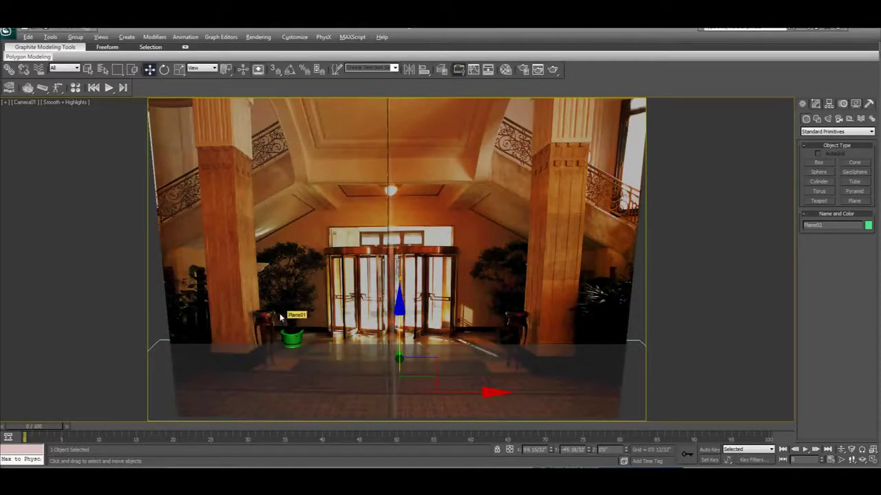